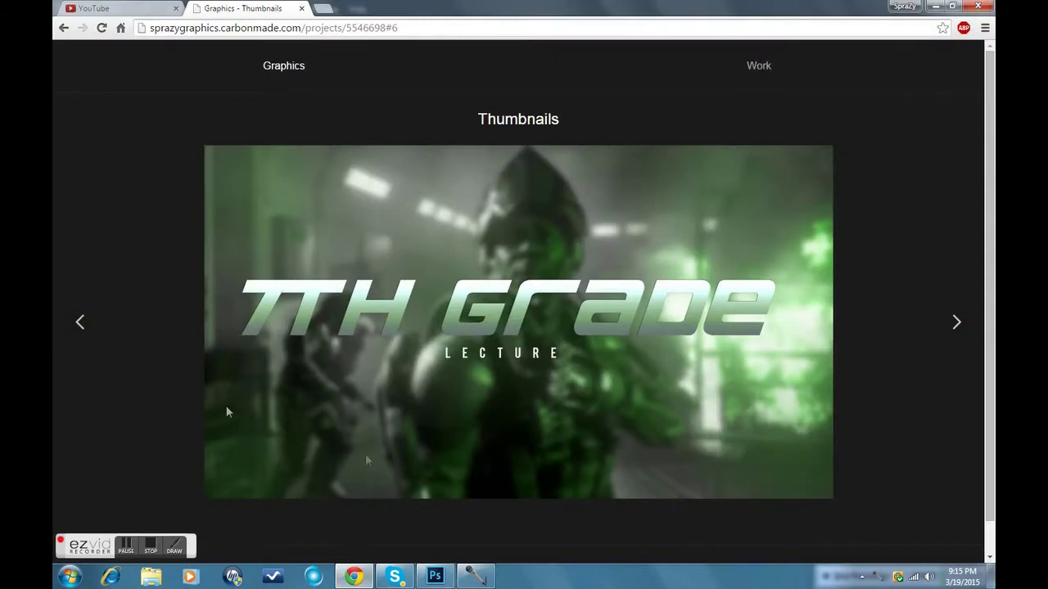
# Browse the example thumbnails in the portfolio's Thumbnails gallery.
pyautogui.click(85, 333)
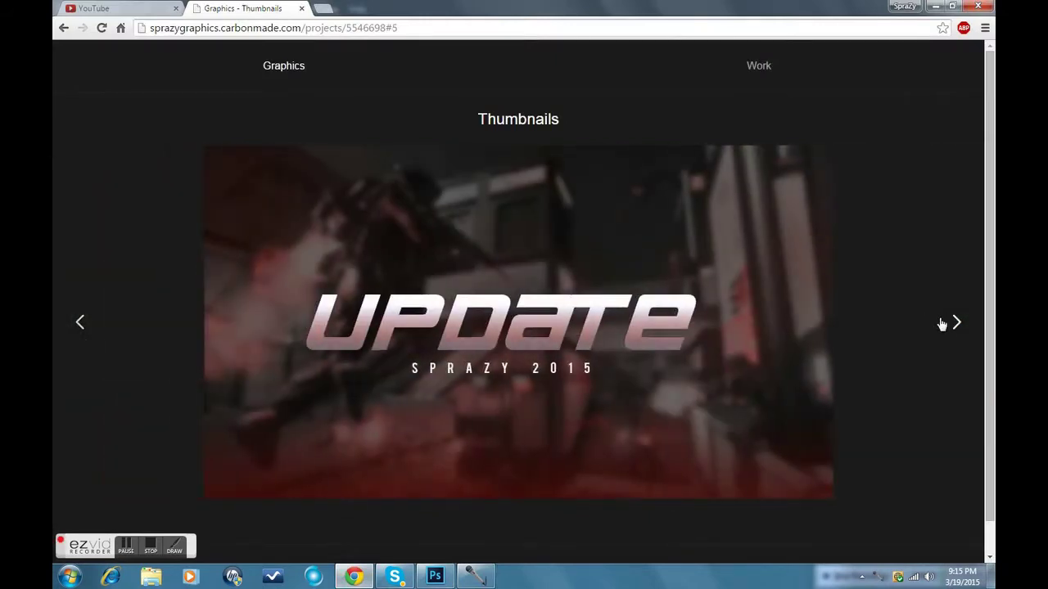
pyautogui.click(943, 323)
pyautogui.click(119, 339)
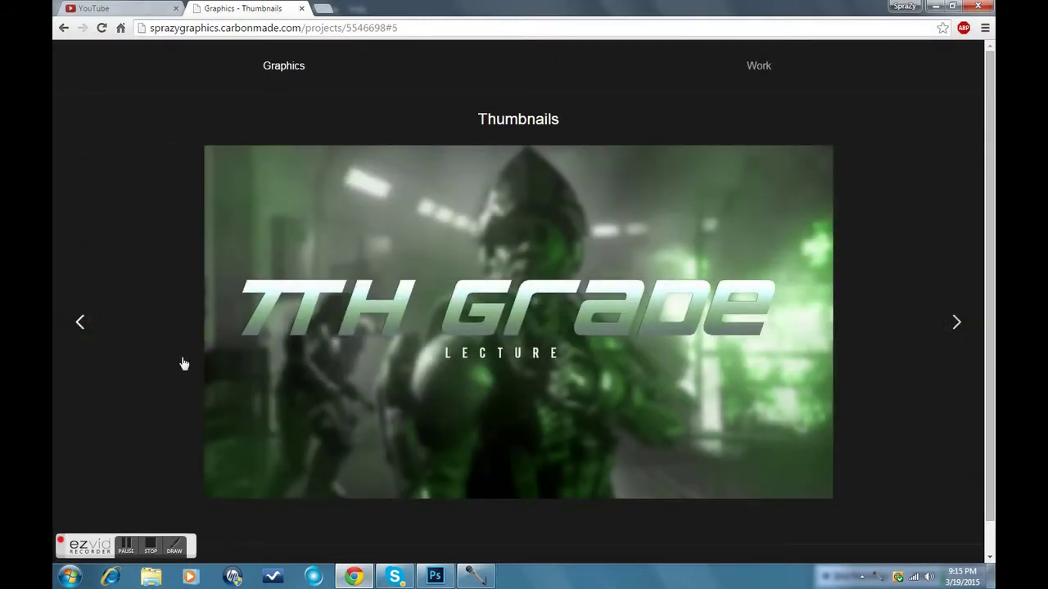
# Switch to Photoshop and create a new 1280 × 720 pixel document at 72 pixels/inch with a white background.
pyautogui.click(434, 576)
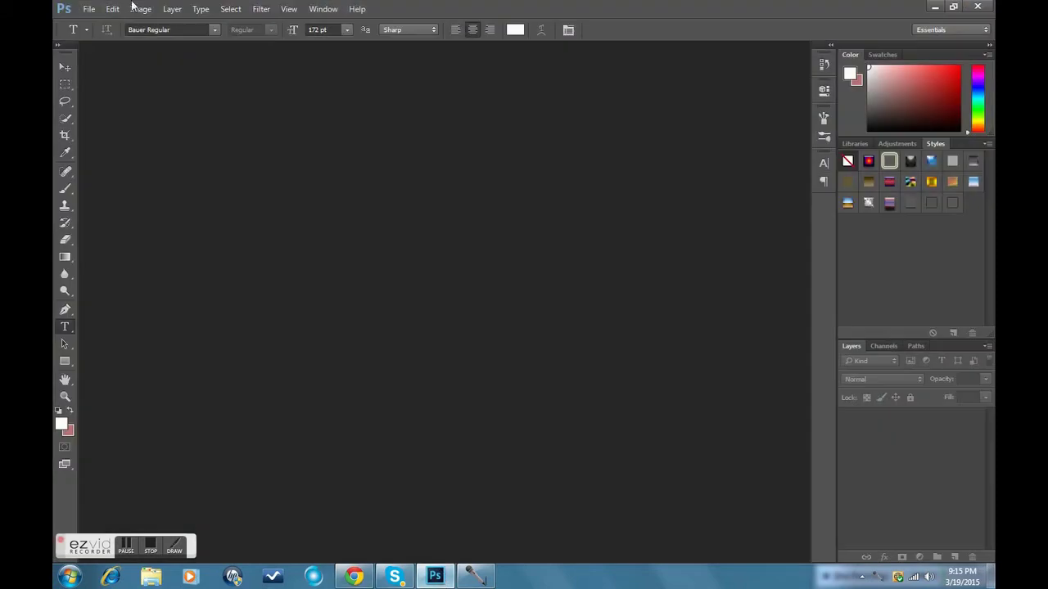
pyautogui.click(88, 8)
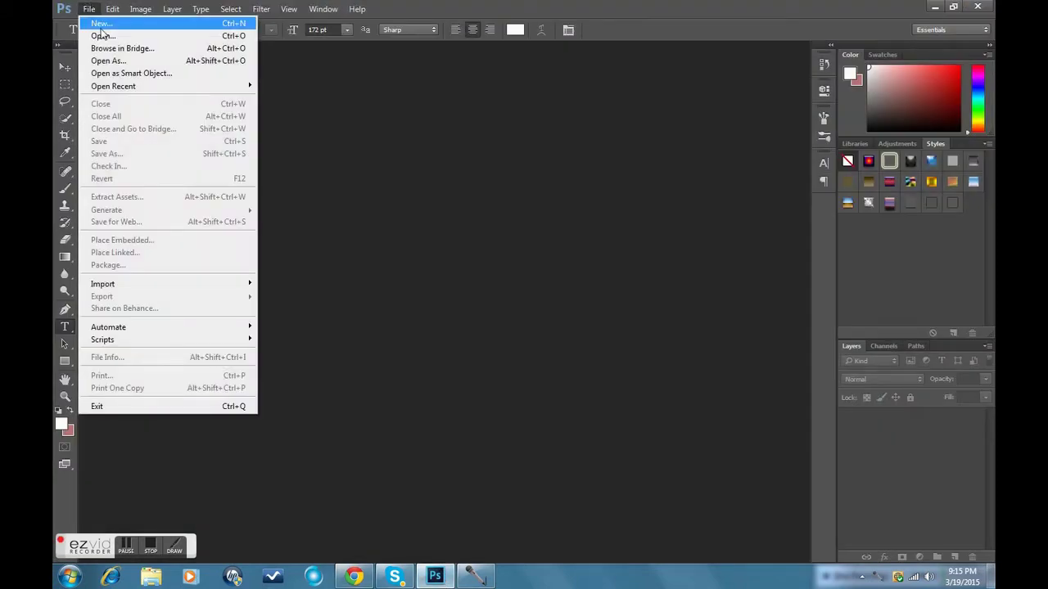
pyautogui.click(101, 23)
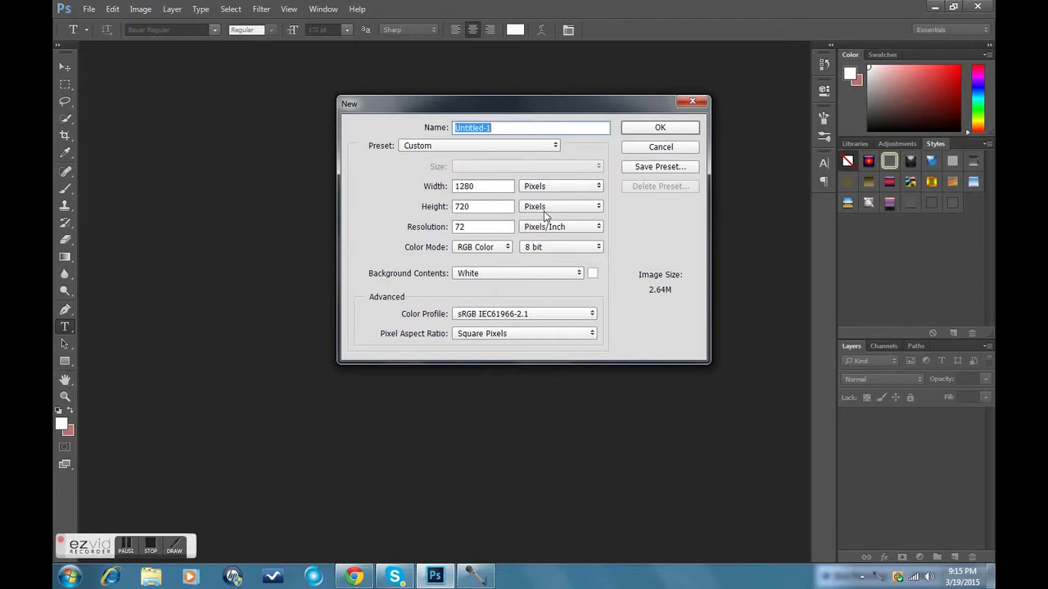
pyautogui.click(473, 279)
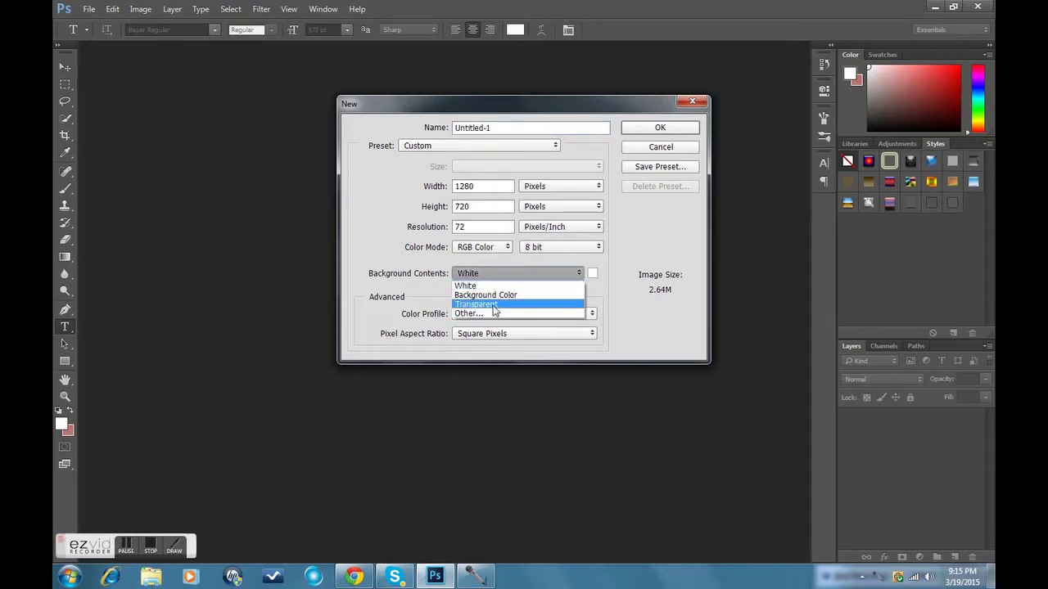
pyautogui.click(660, 272)
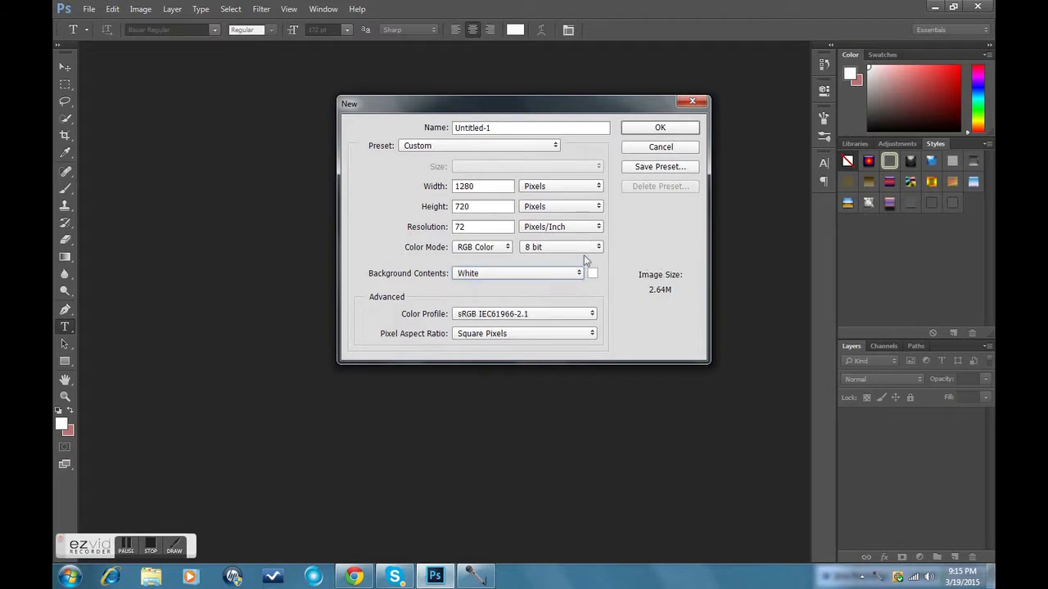
pyautogui.click(678, 127)
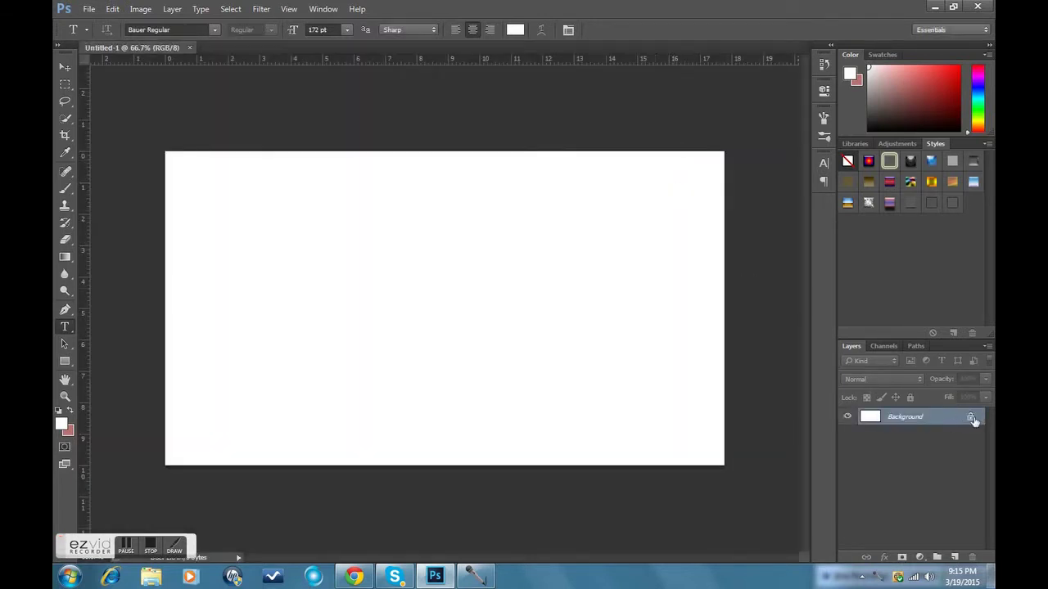
# Unlock the Background layer and add a new empty layer above it.
pyautogui.click(971, 417)
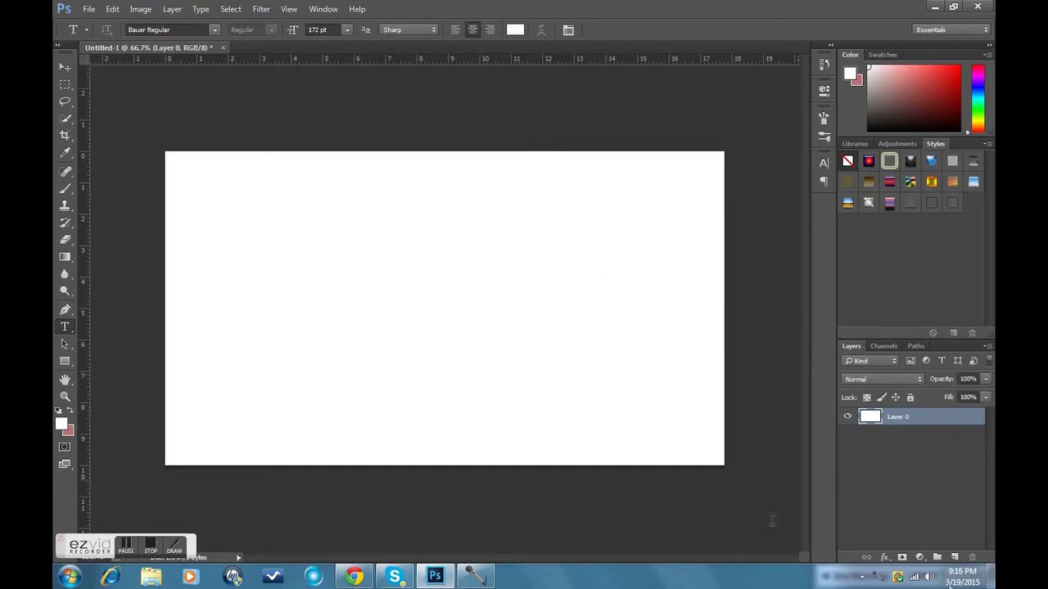
pyautogui.click(954, 557)
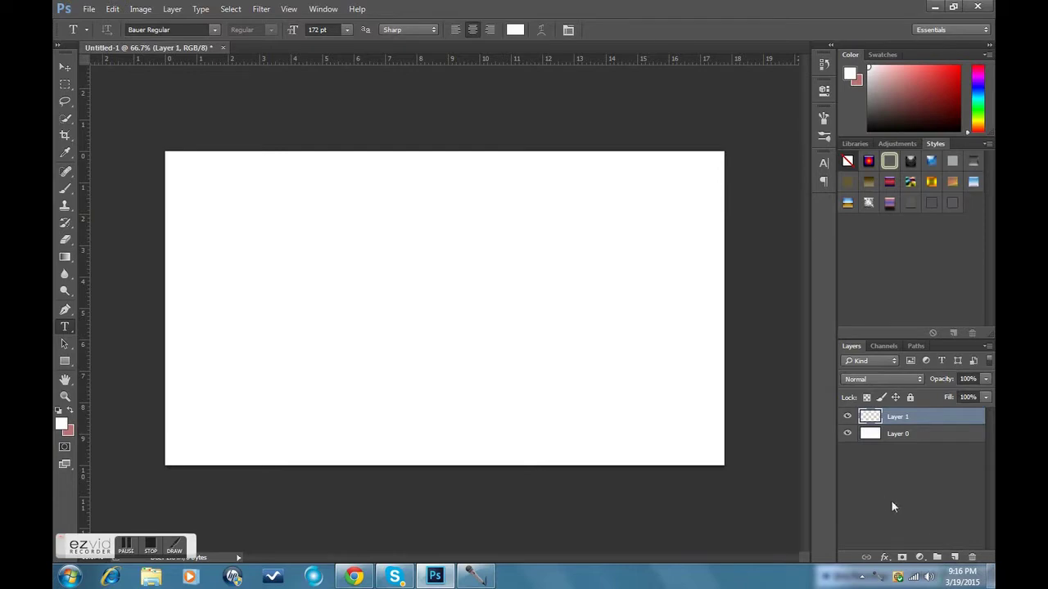
# Apply a black Color Overlay at 100% opacity to Layer 0.
pyautogui.doubleClick(926, 435)
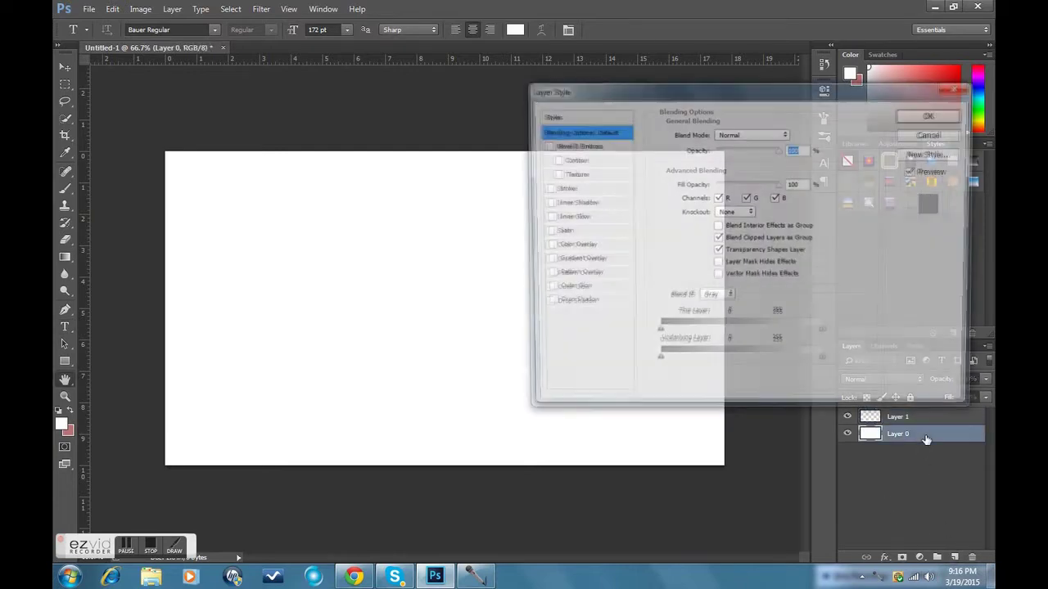
pyautogui.click(565, 248)
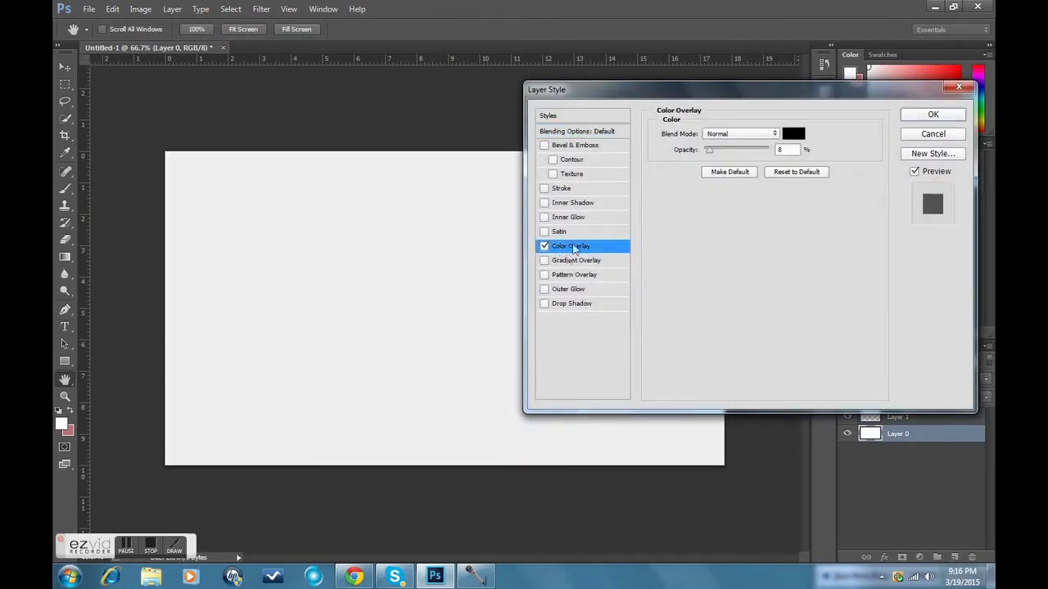
pyautogui.moveTo(709, 149); pyautogui.dragTo(770, 150)
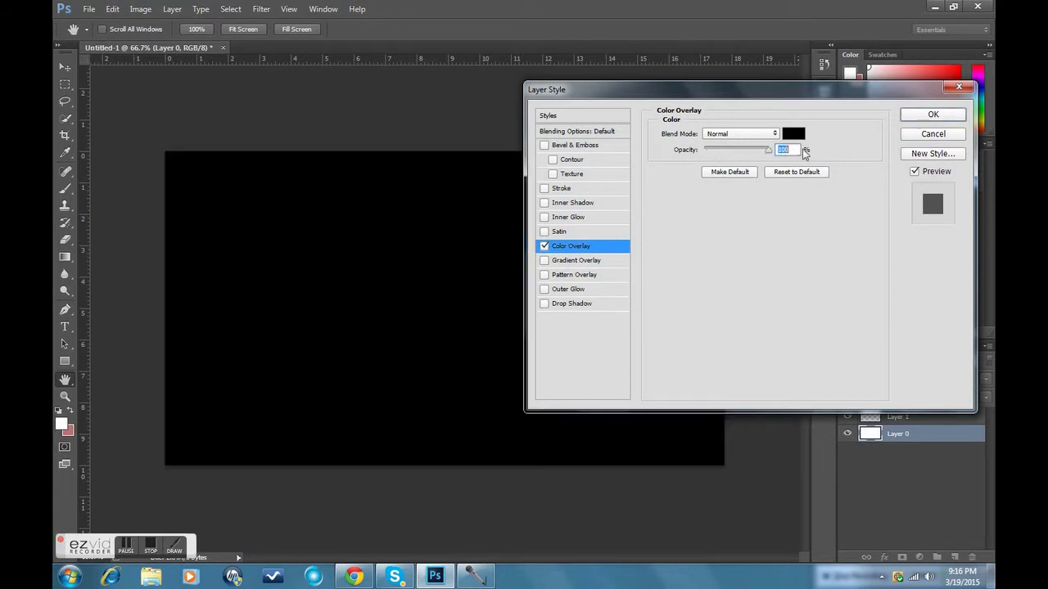
pyautogui.click(932, 115)
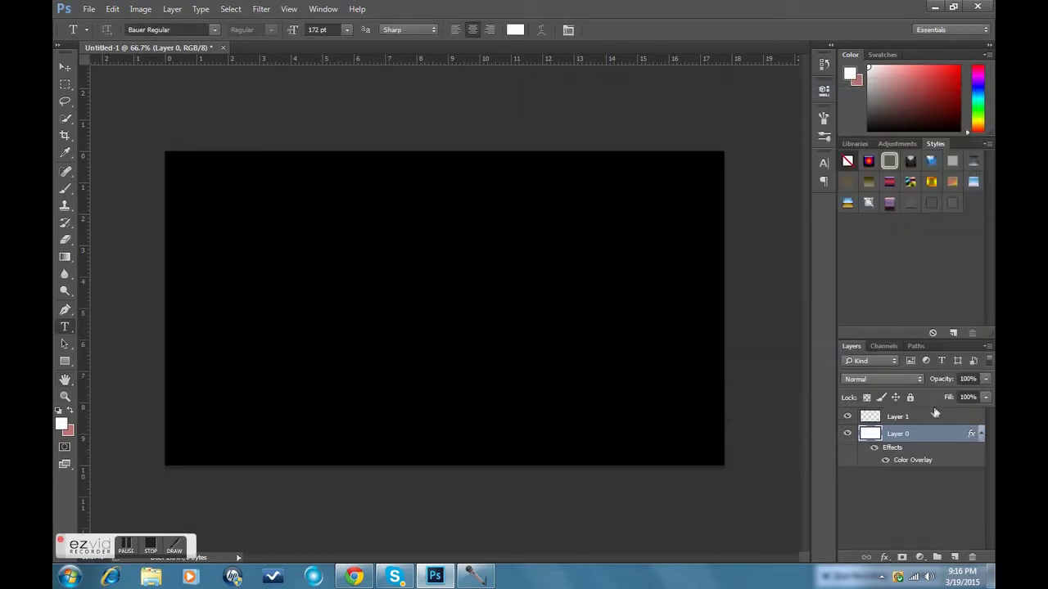
# Find the Advanced-Warfare-2 image with a computer search for "ad" and place it on Layer 1 across the canvas.
pyautogui.click(926, 419)
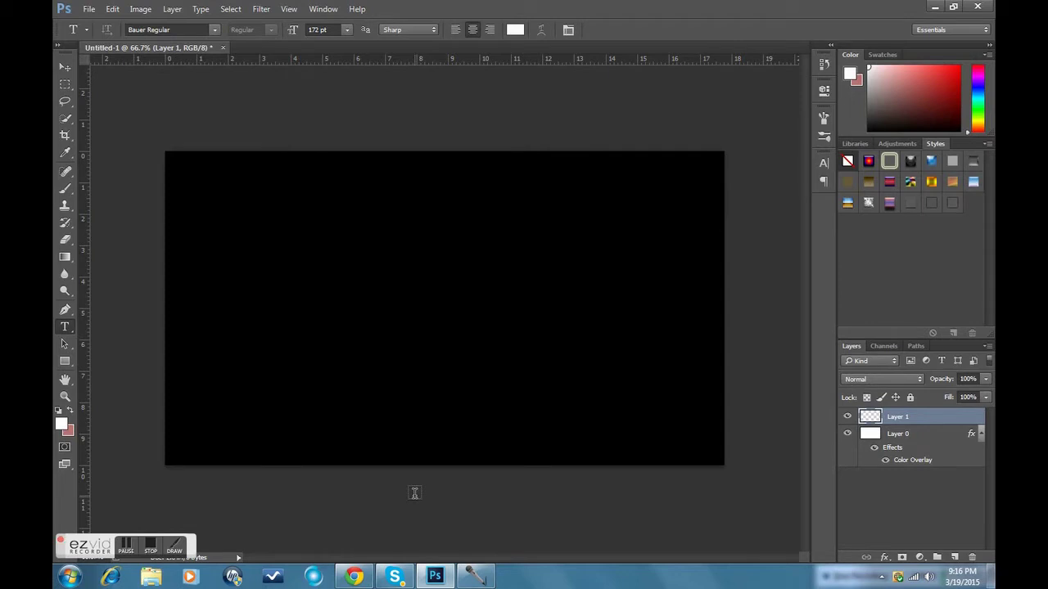
pyautogui.click(69, 577)
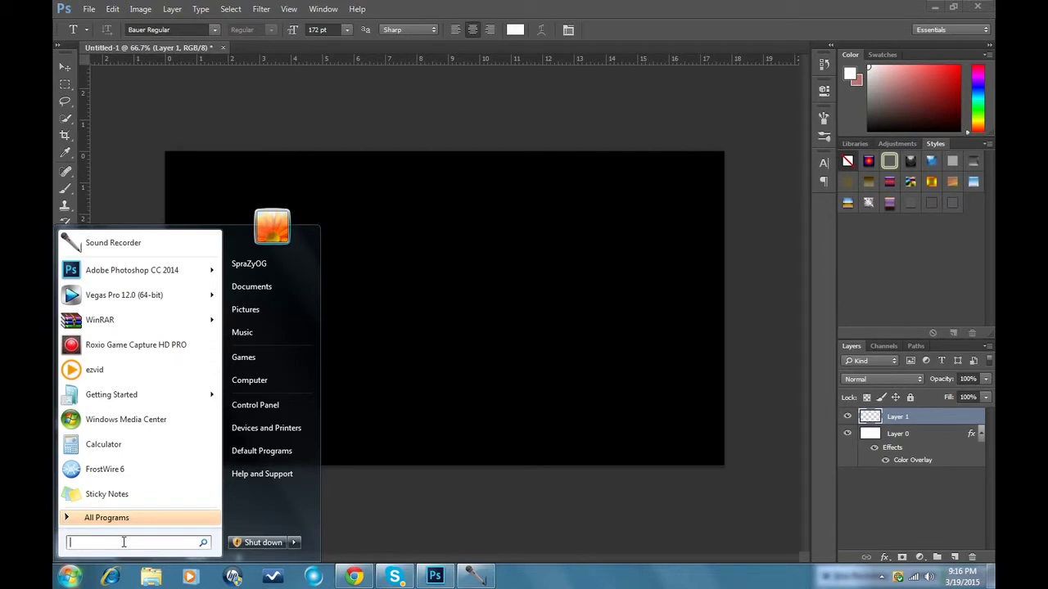
pyautogui.write('ad')
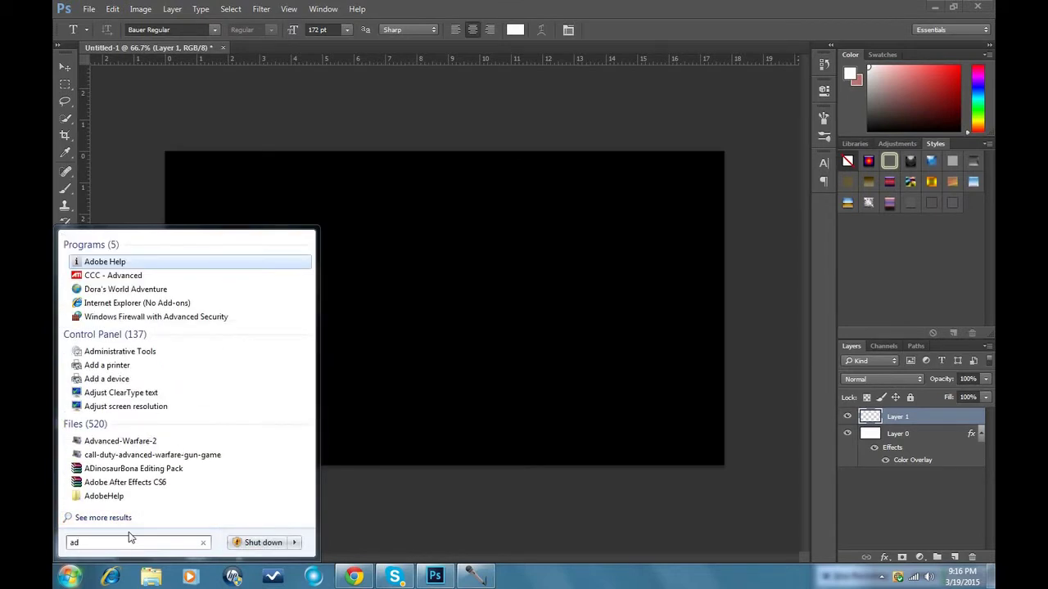
pyautogui.moveTo(182, 443); pyautogui.dragTo(597, 329)
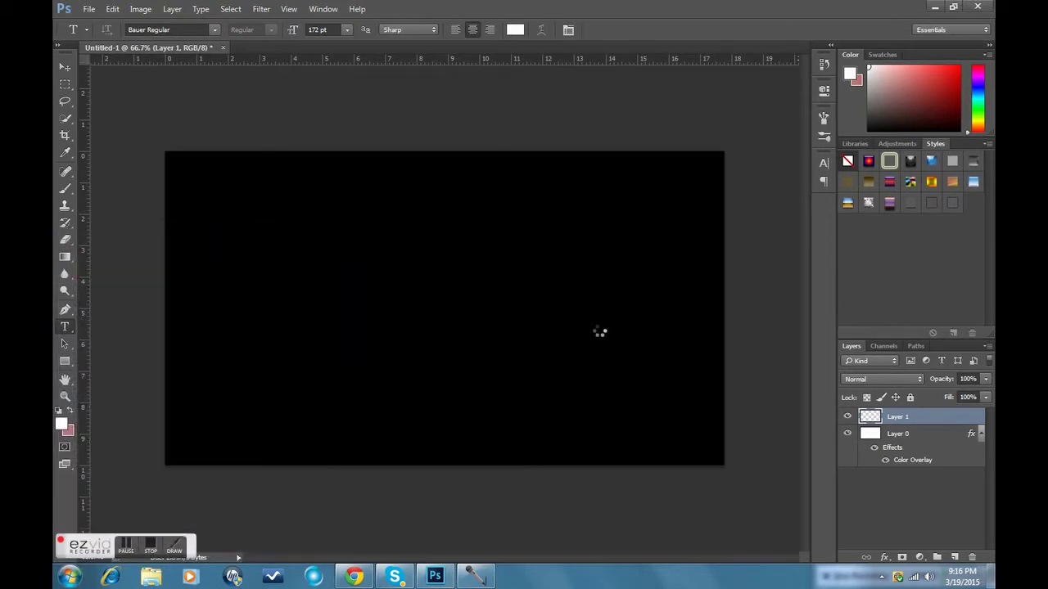
pyautogui.press('t')
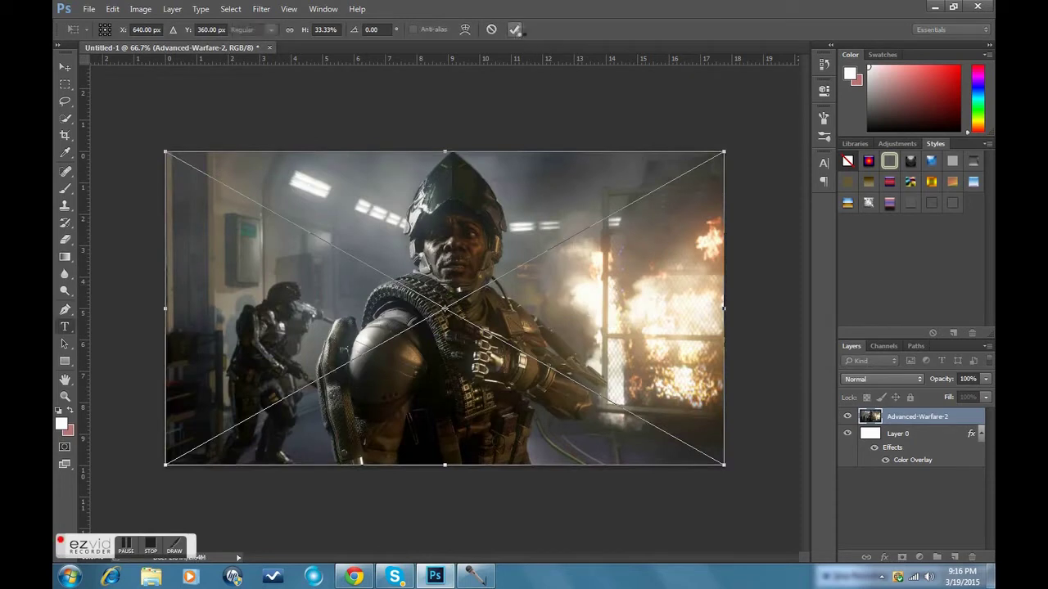
pyautogui.click(514, 29)
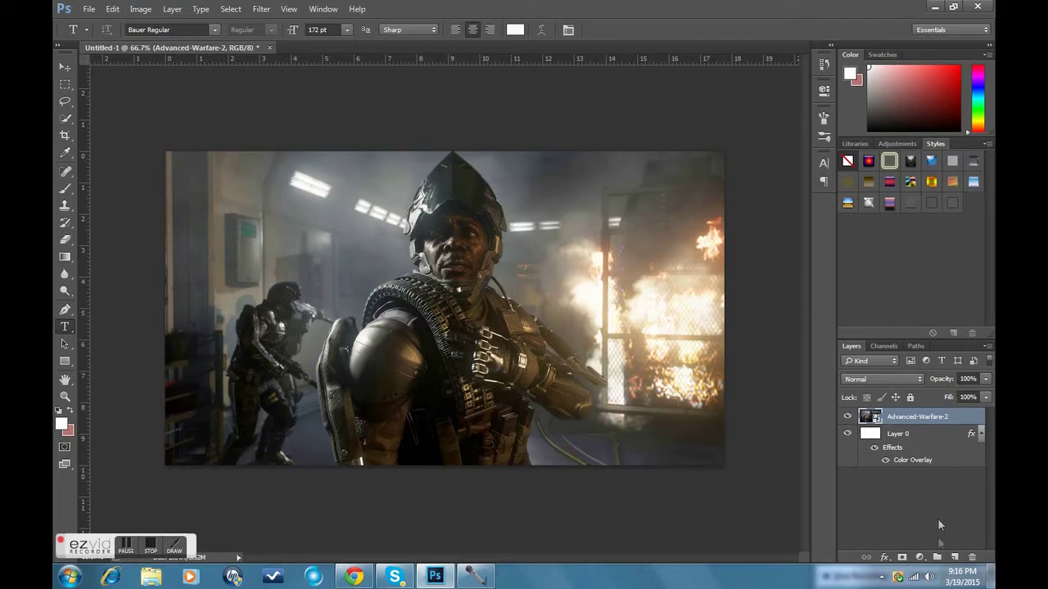
# Lower the opacity of the Advanced-Warfare-2 layer to 65%.
pyautogui.click(985, 380)
pyautogui.moveTo(970, 394); pyautogui.dragTo(961, 394)
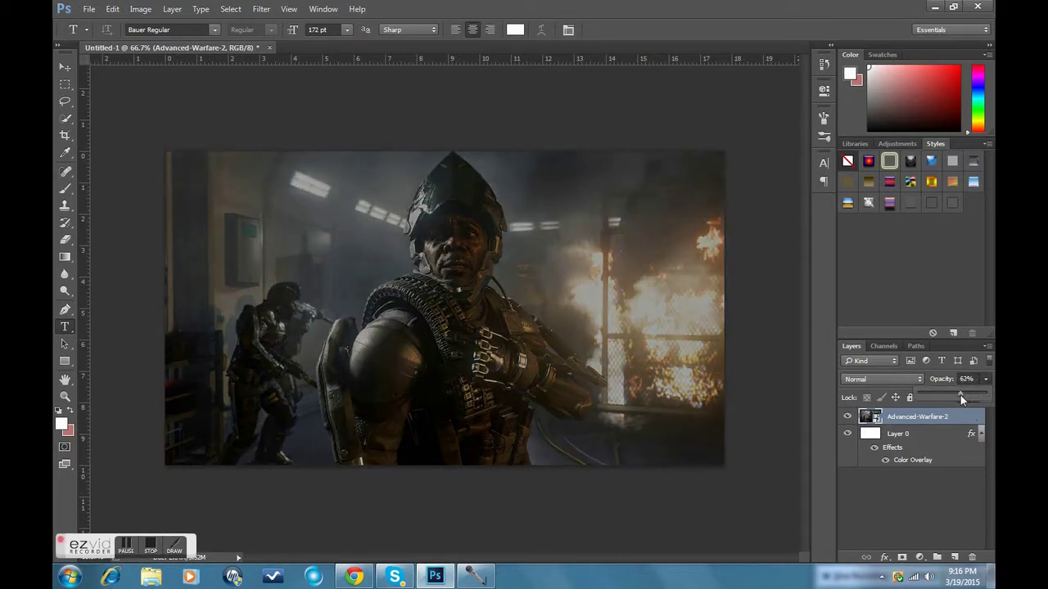
pyautogui.moveTo(960, 394); pyautogui.dragTo(960, 395)
pyautogui.click(938, 522)
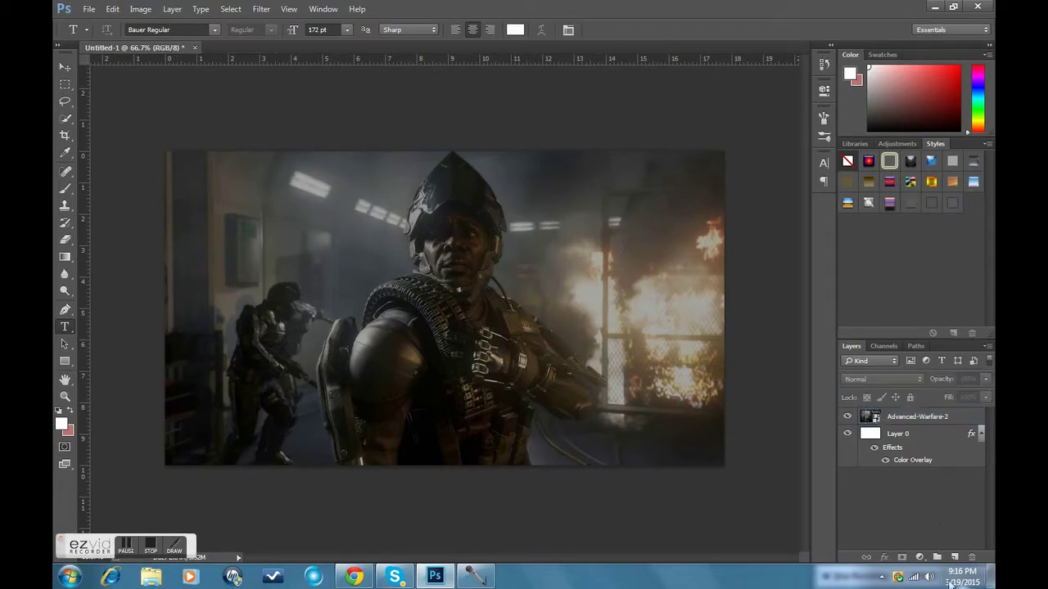
# Add a new empty layer above the Advanced-Warfare-2 layer.
pyautogui.click(921, 432)
pyautogui.click(918, 417)
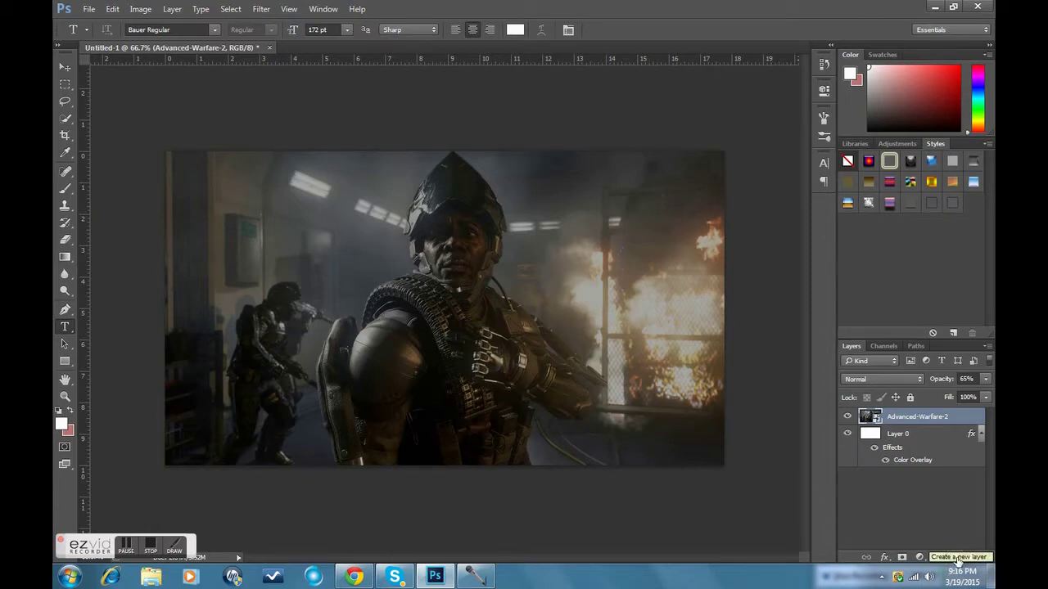
pyautogui.click(955, 559)
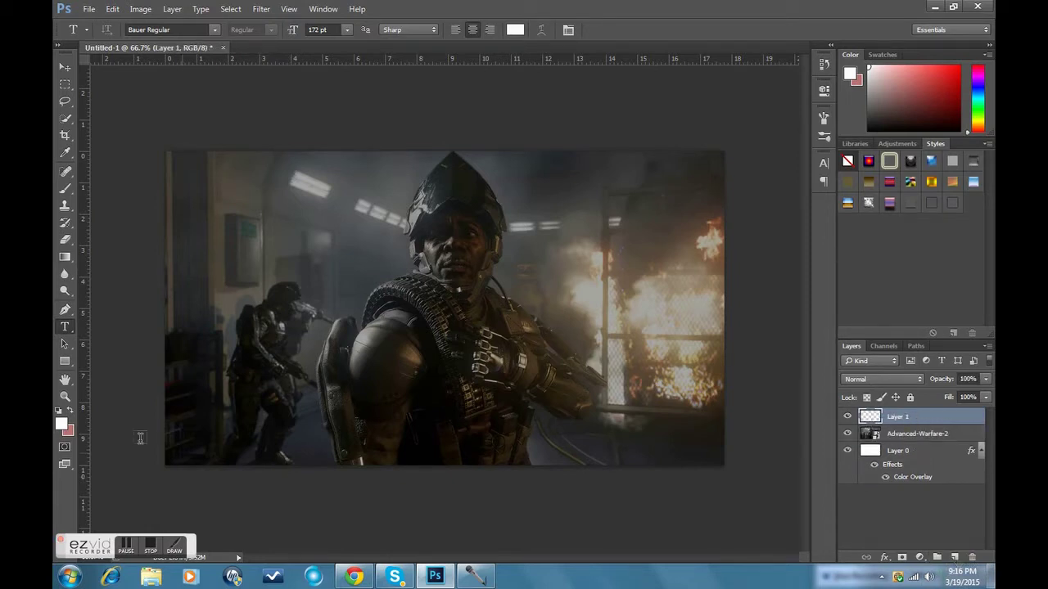
# Choose the Brush tool with a bright magenta foreground colour and paint a dab at the canvas's lower-right corner.
pyautogui.click(64, 187)
pyautogui.click(901, 93)
pyautogui.moveTo(974, 95)
pyautogui.mouseDown()
pyautogui.moveTo(979, 129)
pyautogui.moveTo(977, 80)
pyautogui.mouseUp()
pyautogui.click(950, 77)
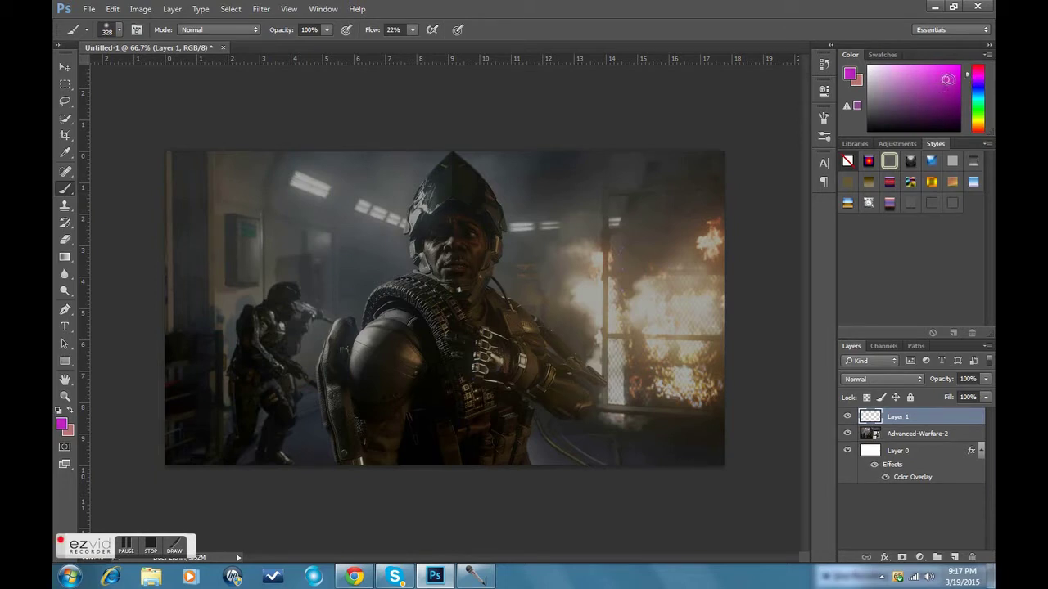
pyautogui.click(733, 470)
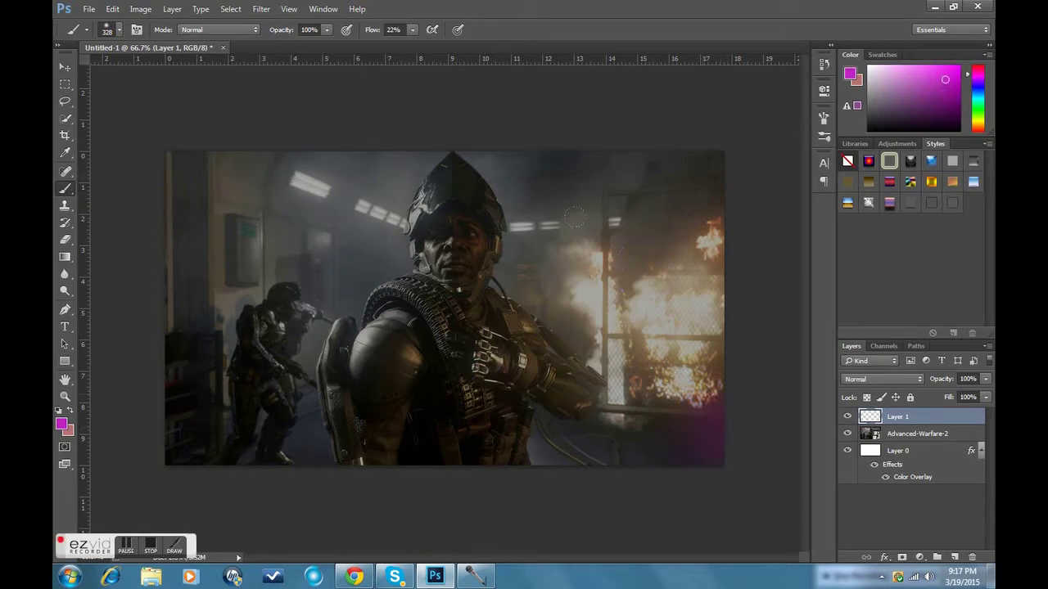
# Set the brush flow to 100% and paint the whole canvas magenta on Layer 1.
pyautogui.click(412, 30)
pyautogui.moveTo(454, 46); pyautogui.dragTo(509, 52)
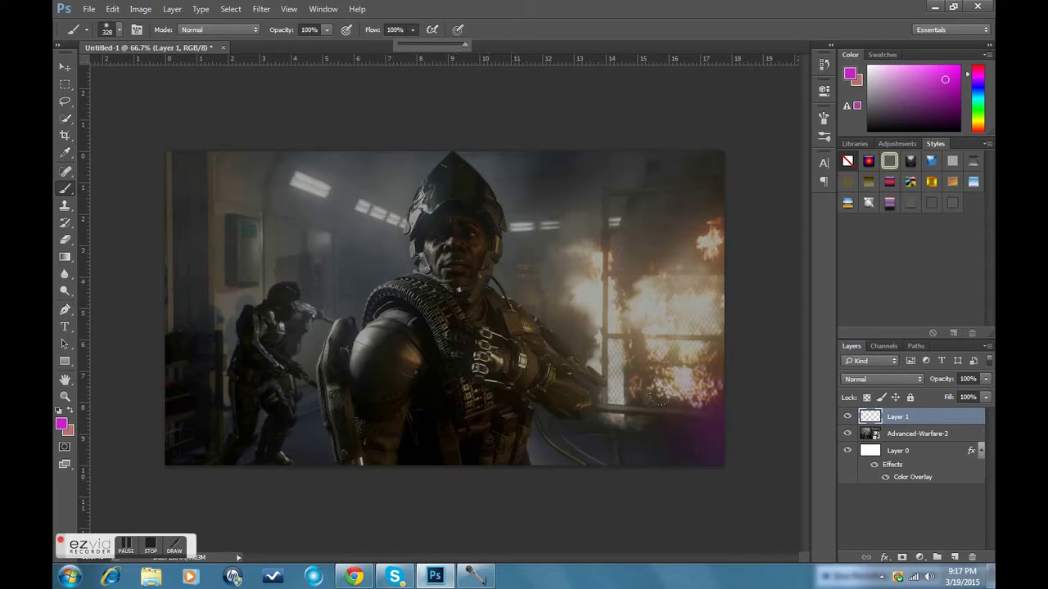
pyautogui.click(721, 454)
pyautogui.moveTo(642, 392)
pyautogui.mouseDown()
pyautogui.moveTo(612, 408)
pyautogui.moveTo(275, 403)
pyautogui.moveTo(169, 397)
pyautogui.moveTo(136, 380)
pyautogui.moveTo(123, 278)
pyautogui.moveTo(137, 104)
pyautogui.moveTo(676, 119)
pyautogui.moveTo(707, 240)
pyautogui.moveTo(397, 336)
pyautogui.moveTo(187, 315)
pyautogui.moveTo(327, 182)
pyautogui.moveTo(546, 305)
pyautogui.moveTo(560, 166)
pyautogui.moveTo(326, 266)
pyautogui.moveTo(682, 261)
pyautogui.moveTo(353, 182)
pyautogui.moveTo(118, 284)
pyautogui.moveTo(217, 173)
pyautogui.moveTo(349, 197)
pyautogui.moveTo(264, 367)
pyautogui.mouseUp()
pyautogui.moveTo(188, 446); pyautogui.dragTo(167, 495)
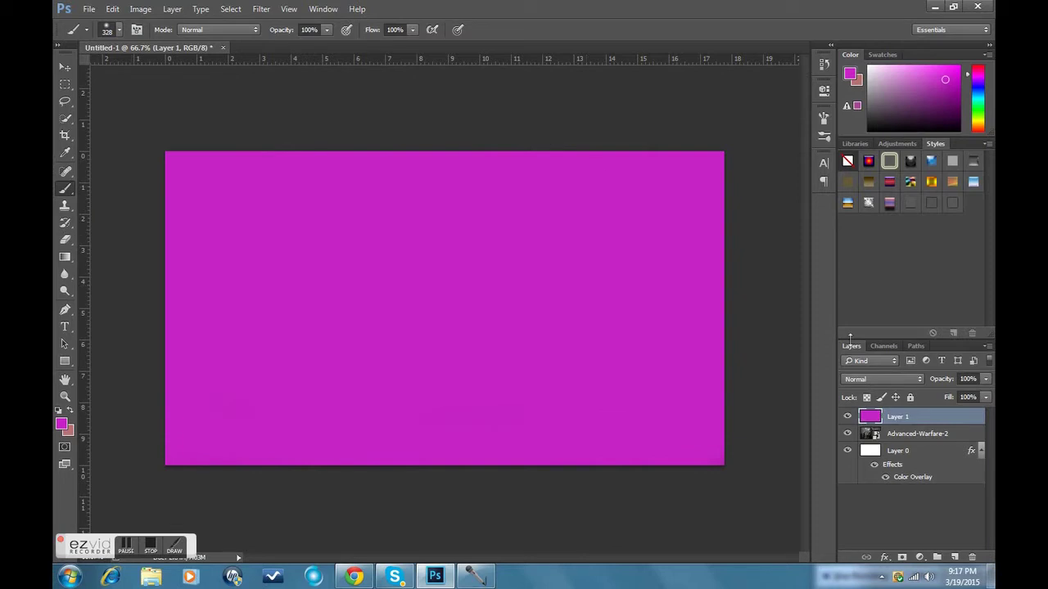
# Set the blend mode of the magenta layer to Hue.
pyautogui.click(885, 378)
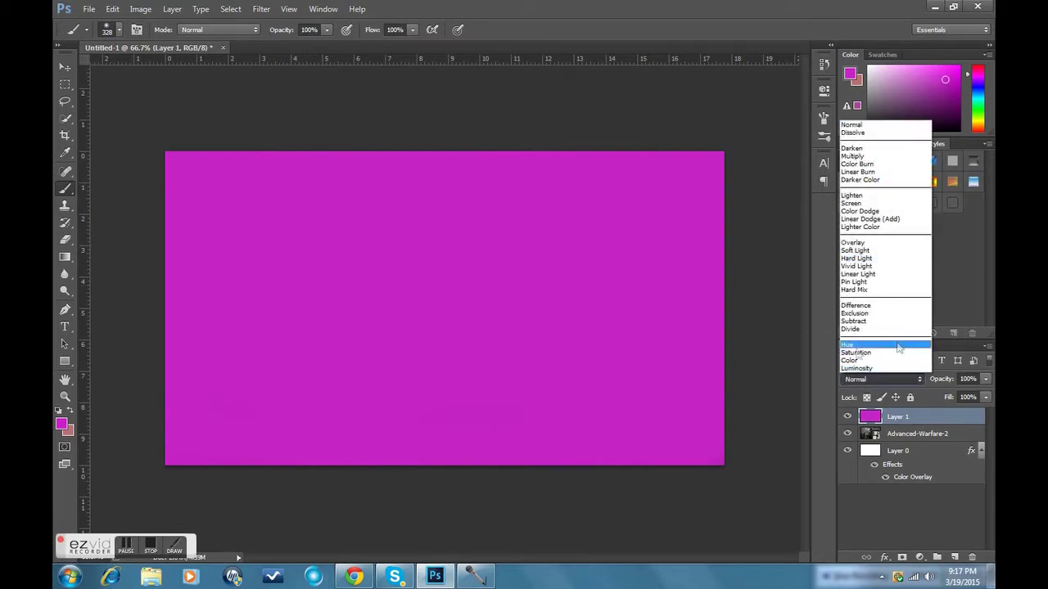
pyautogui.click(860, 345)
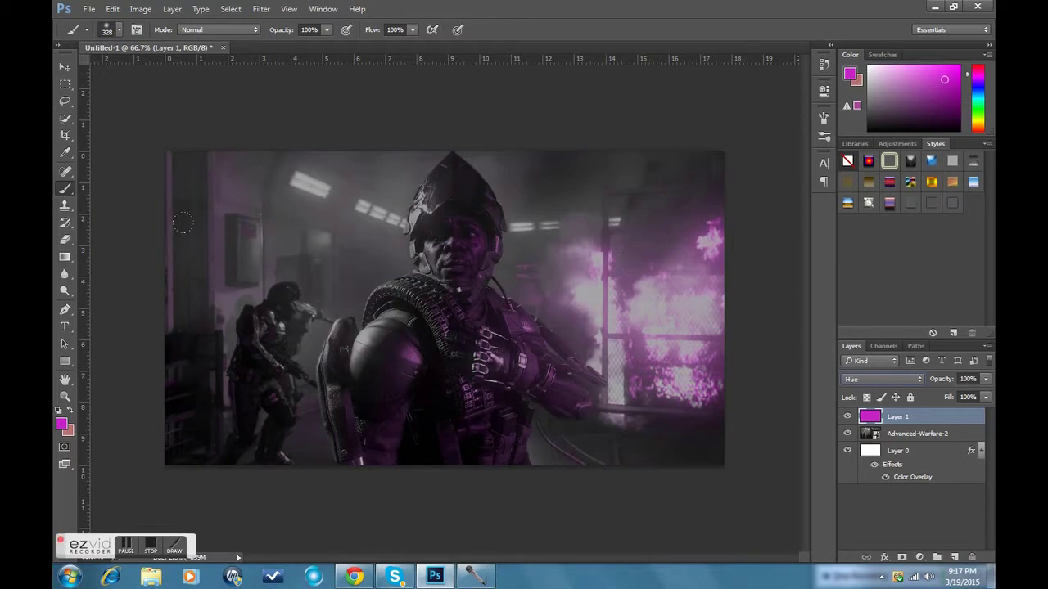
# Apply a Gaussian Blur to the Advanced-Warfare-2 layer, keeping its layer opacity at 65%.
pyautogui.click(949, 440)
pyautogui.press('6')
pyautogui.press('5')
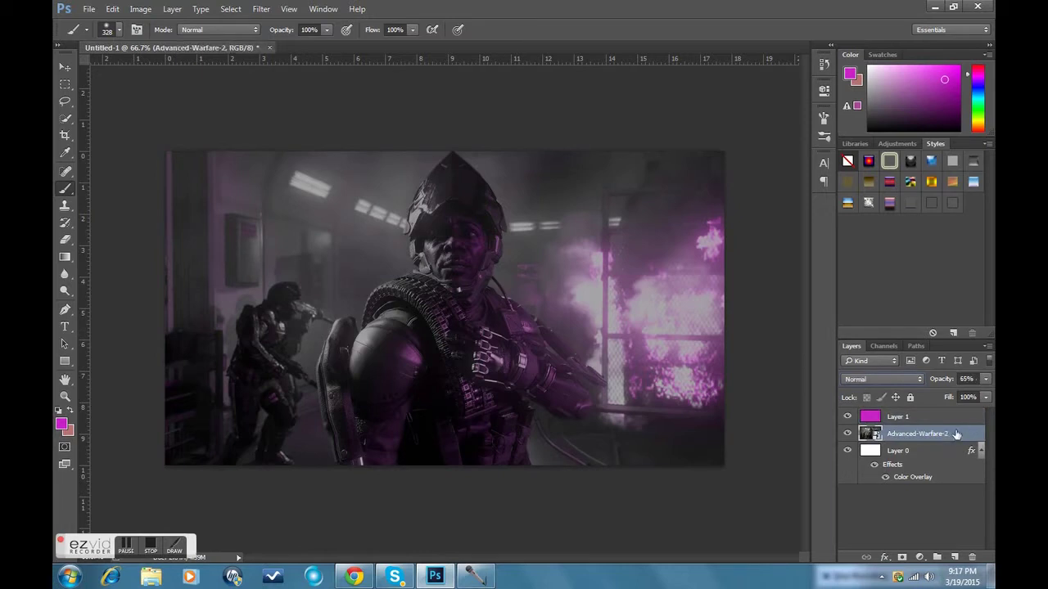
pyautogui.click(258, 11)
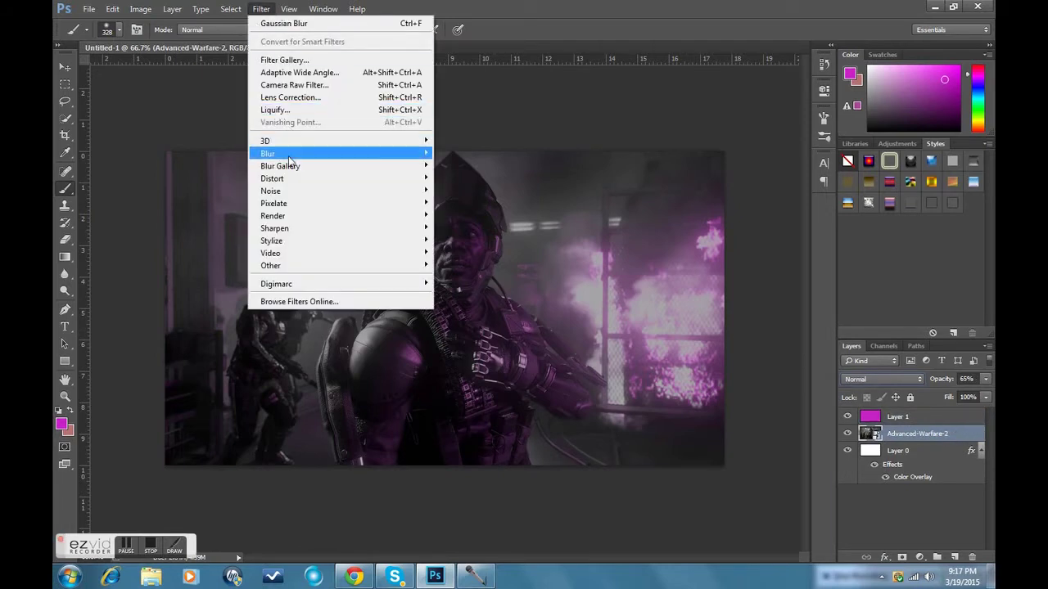
pyautogui.moveTo(293, 169)
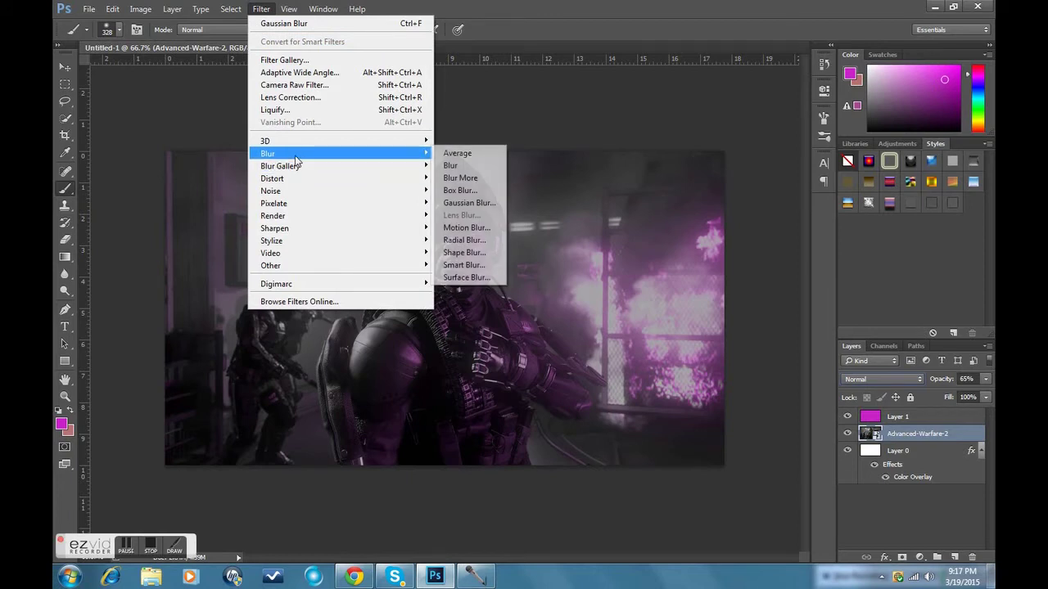
pyautogui.click(474, 203)
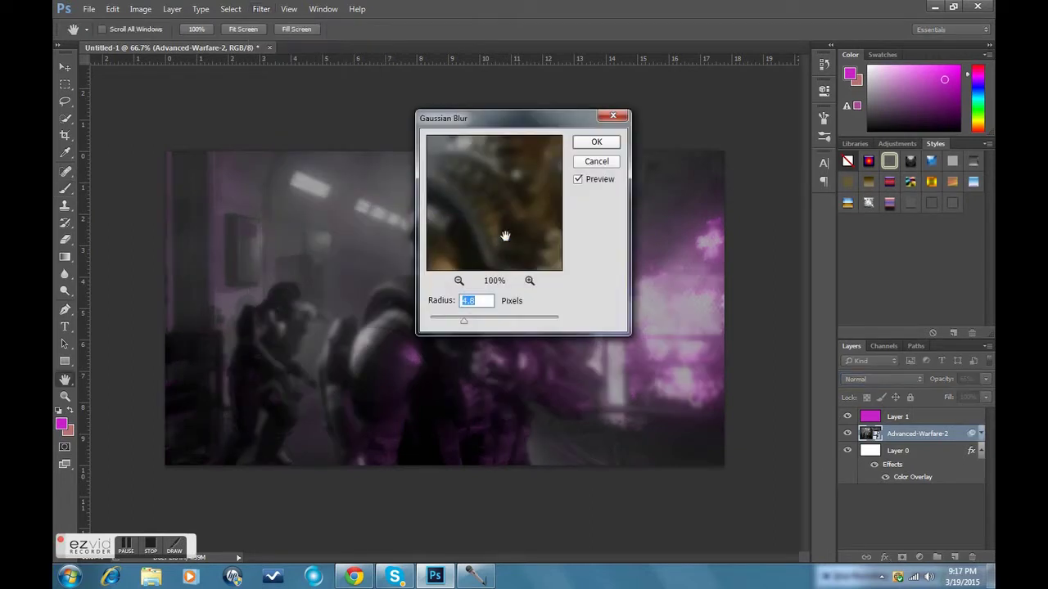
pyautogui.click(483, 301)
pyautogui.press('BackSpace')
pyautogui.press('Return')
pyautogui.press('b')
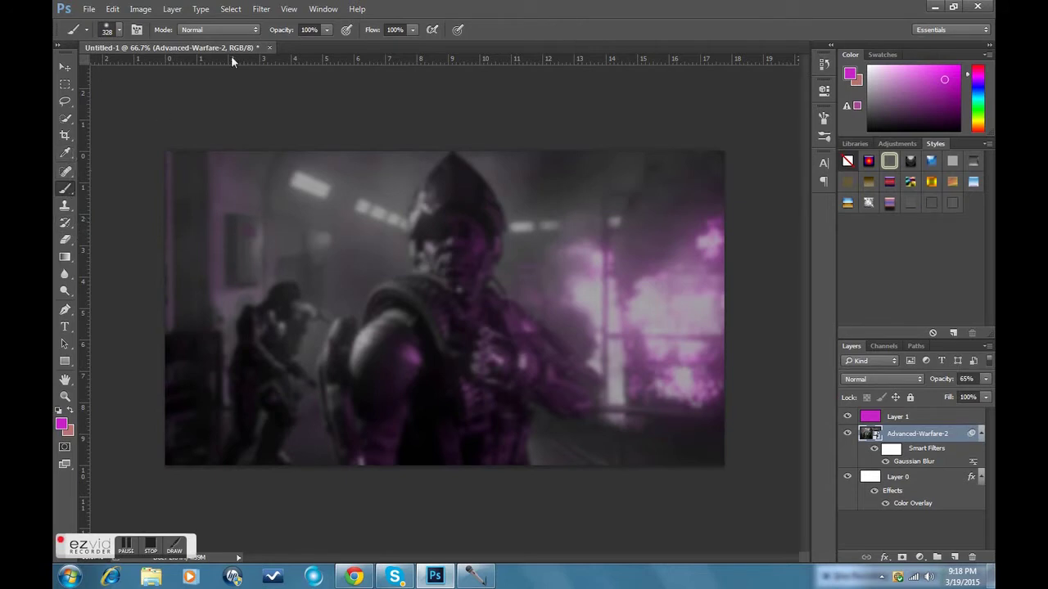
# Rasterize the Advanced-Warfare-2 smart object to allow painting on it.
pyautogui.click(544, 320)
pyautogui.click(514, 233)
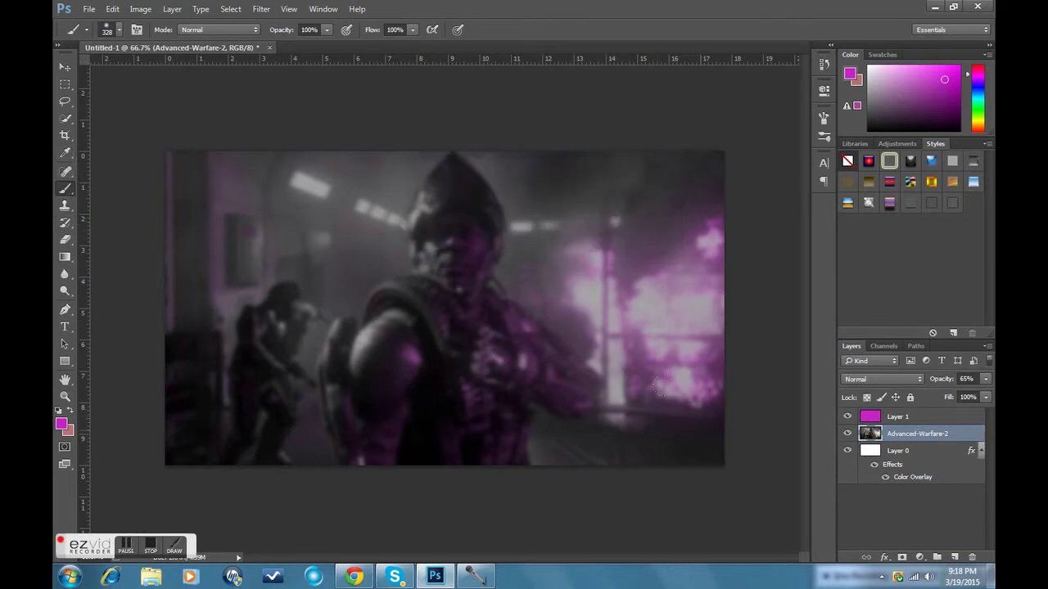
# Try painting a magenta band along the lower edge of the Advanced-Warfare-2 layer at 100% brush flow, and undo it.
pyautogui.click(113, 8)
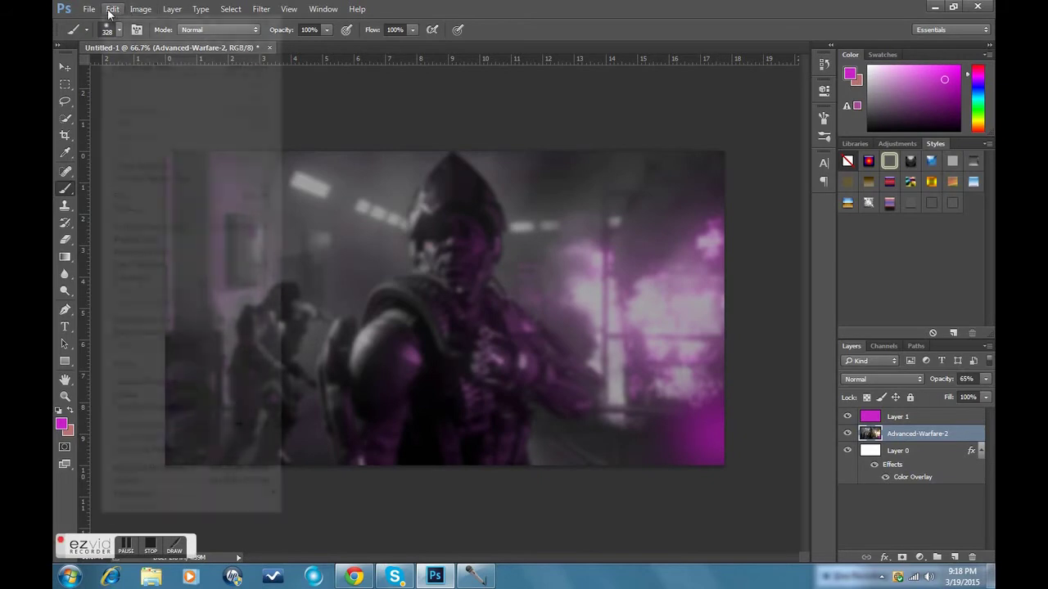
pyautogui.click(135, 47)
pyautogui.click(415, 31)
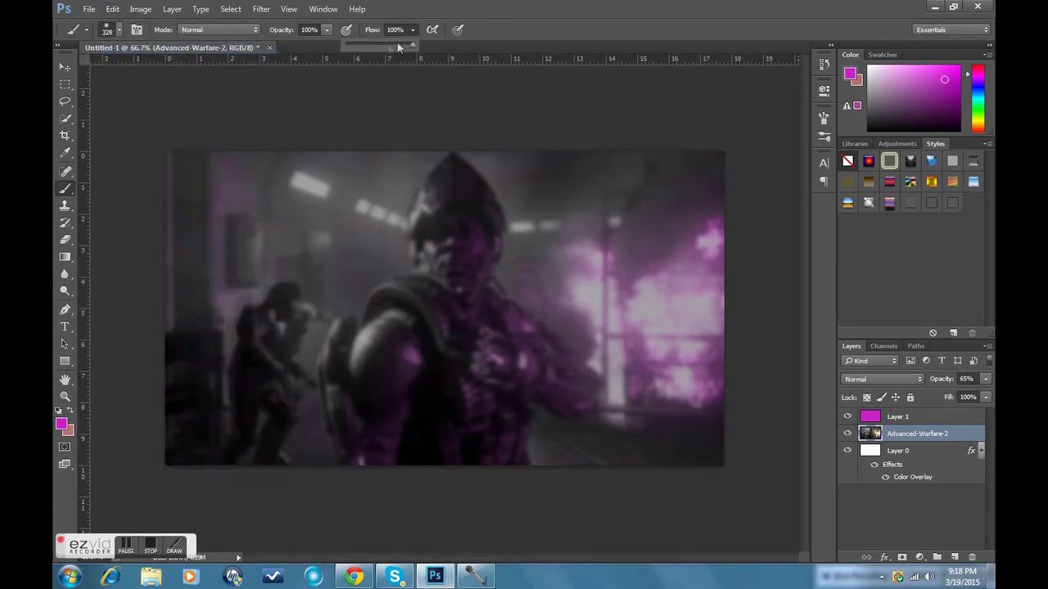
pyautogui.moveTo(647, 419)
pyautogui.mouseDown()
pyautogui.moveTo(538, 392)
pyautogui.moveTo(168, 414)
pyautogui.mouseUp()
pyautogui.click(112, 8)
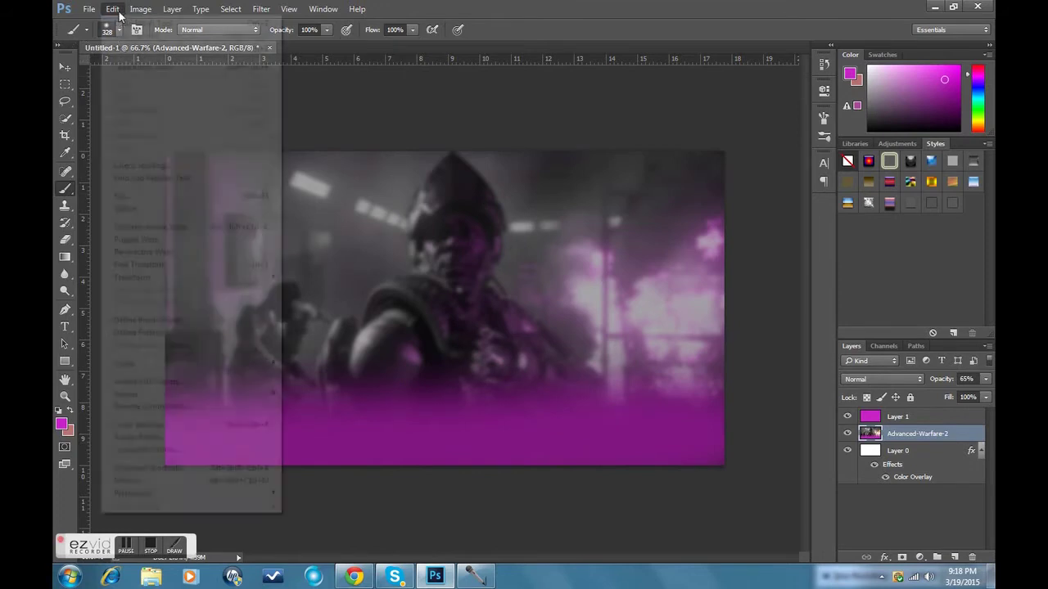
pyautogui.click(131, 49)
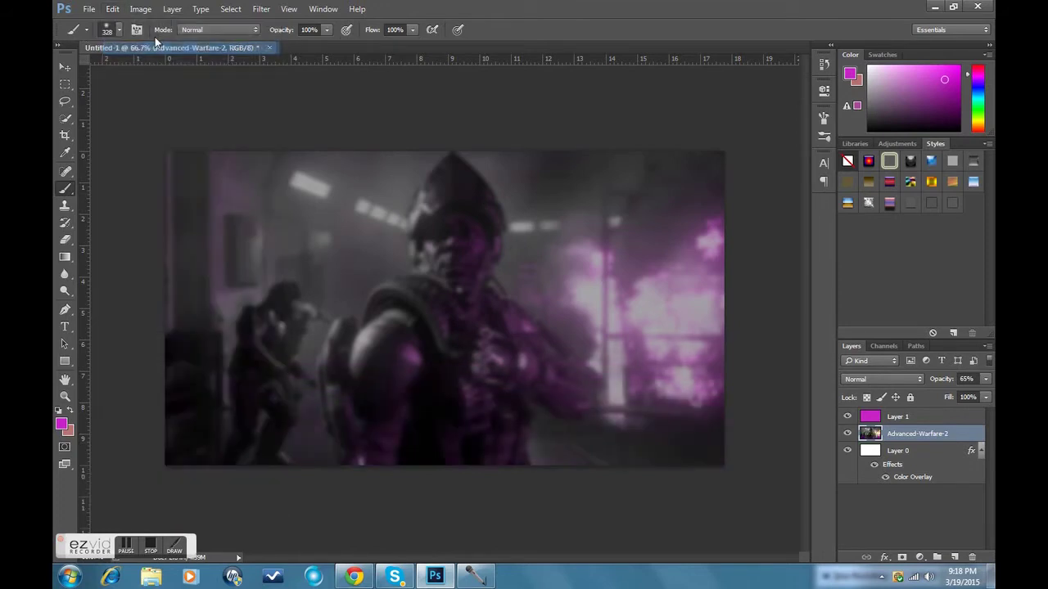
# Try a softer magenta stroke over the lower-right part of the image at 22% brush flow, and undo it.
pyautogui.click(413, 30)
pyautogui.moveTo(414, 43); pyautogui.dragTo(365, 43)
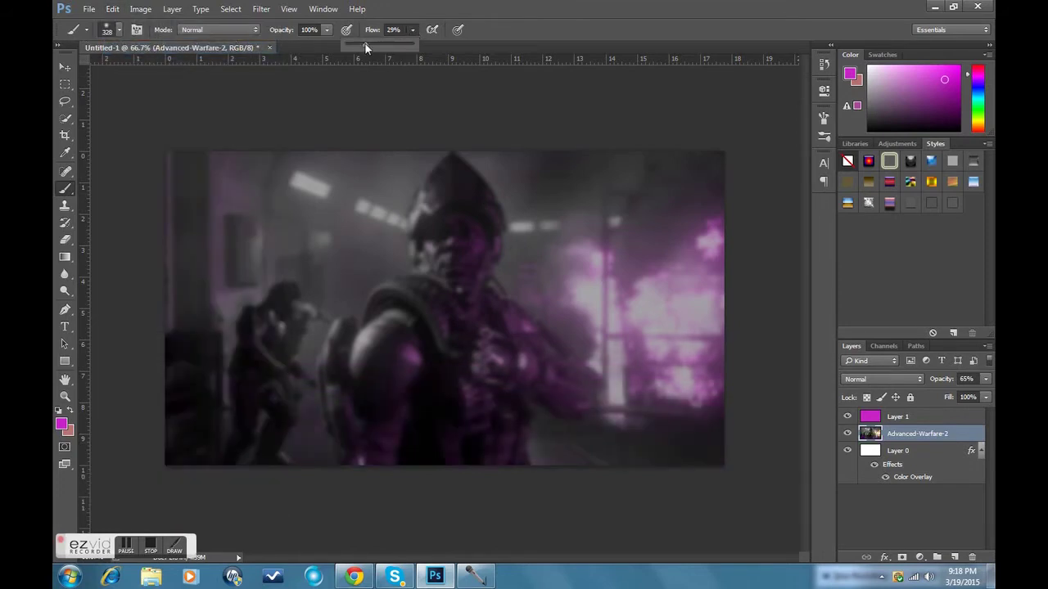
pyautogui.click(686, 399)
pyautogui.moveTo(685, 399)
pyautogui.mouseDown()
pyautogui.moveTo(647, 433)
pyautogui.moveTo(556, 429)
pyautogui.moveTo(463, 403)
pyautogui.mouseUp()
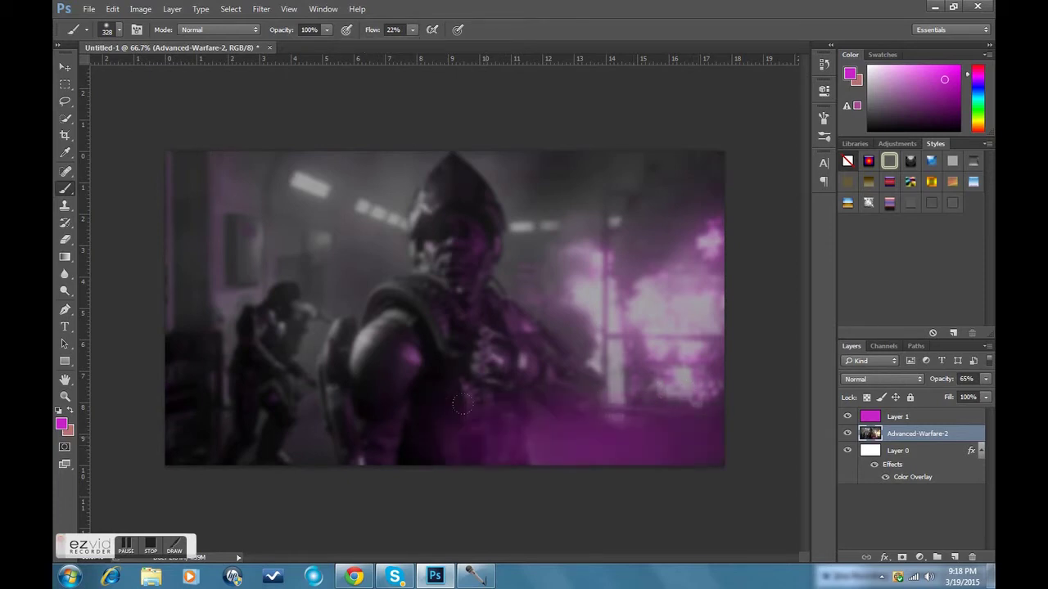
pyautogui.click(112, 9)
pyautogui.click(135, 49)
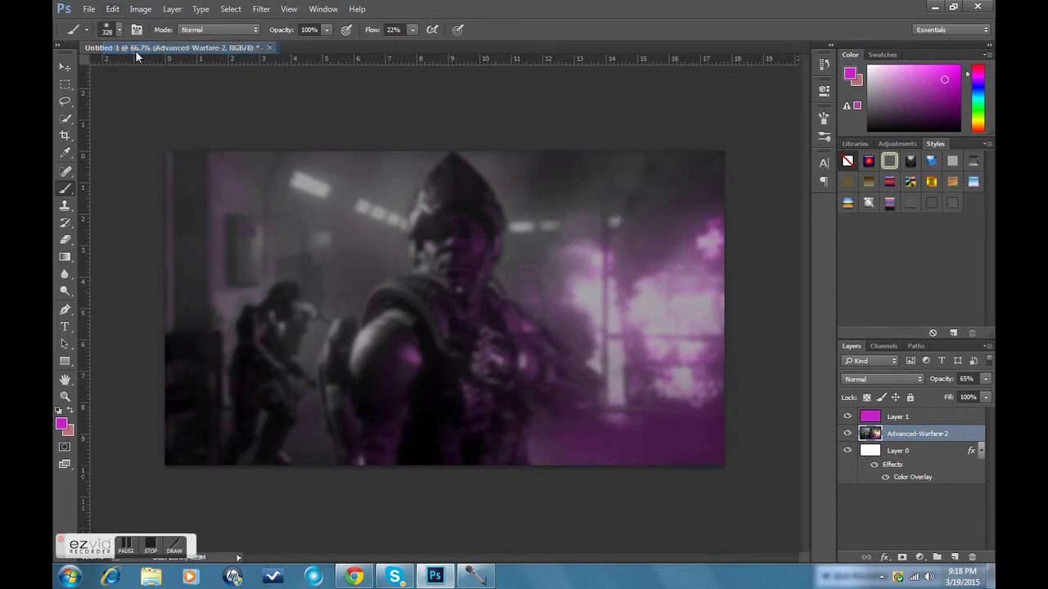
pyautogui.click(112, 9)
pyautogui.click(131, 46)
# Set the brush flow to 17% and paint a soft magenta haze along the image's lower edge and around its upper corners.
pyautogui.click(412, 29)
pyautogui.moveTo(412, 43); pyautogui.dragTo(409, 45)
pyautogui.moveTo(703, 442); pyautogui.dragTo(572, 438)
pyautogui.moveTo(476, 383)
pyautogui.mouseDown()
pyautogui.moveTo(300, 397)
pyautogui.moveTo(355, 403)
pyautogui.moveTo(144, 396)
pyautogui.mouseUp()
pyautogui.moveTo(127, 397)
pyautogui.mouseDown()
pyautogui.moveTo(121, 356)
pyautogui.moveTo(193, 386)
pyautogui.moveTo(152, 351)
pyautogui.moveTo(459, 428)
pyautogui.moveTo(635, 414)
pyautogui.mouseUp()
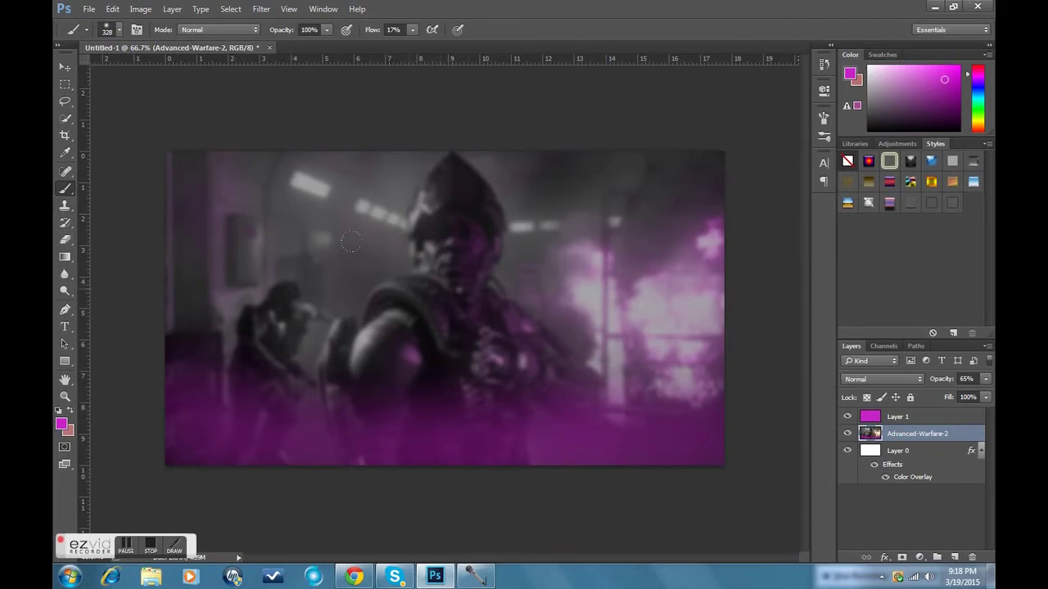
pyautogui.moveTo(272, 129)
pyautogui.mouseDown()
pyautogui.moveTo(209, 231)
pyautogui.moveTo(180, 247)
pyautogui.mouseUp()
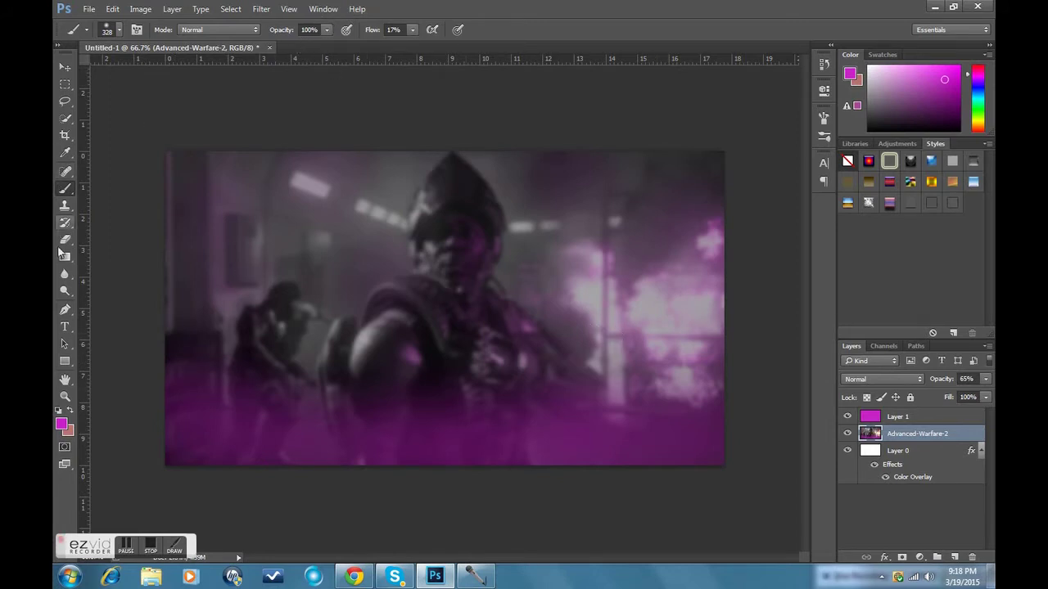
# Add the text TUT in white (ffffff) on the upper-left part of the image.
pyautogui.click(65, 327)
pyautogui.click(515, 29)
pyautogui.write('ffffff')
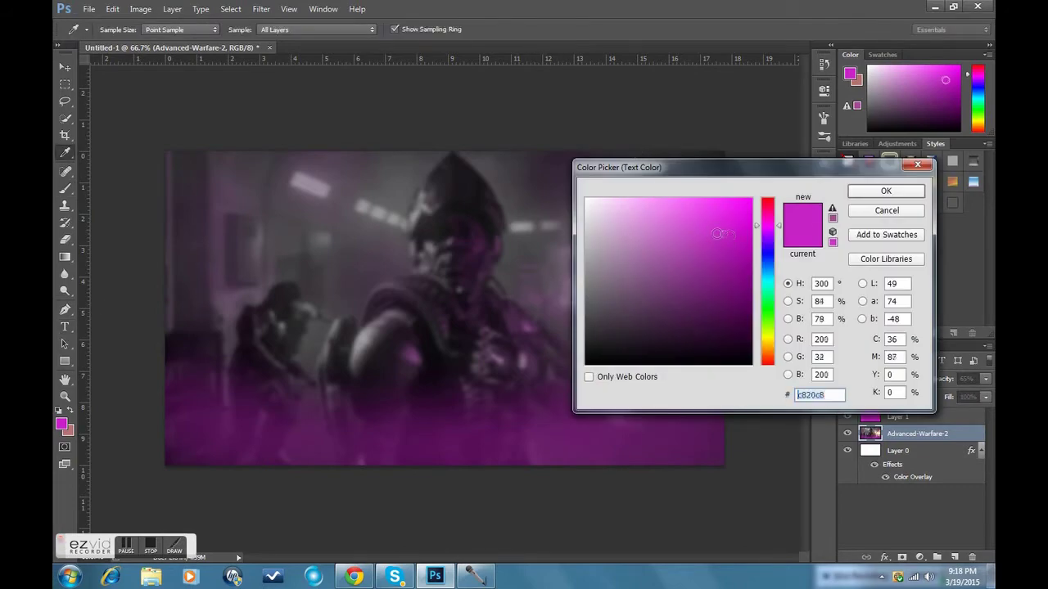
pyautogui.click(875, 191)
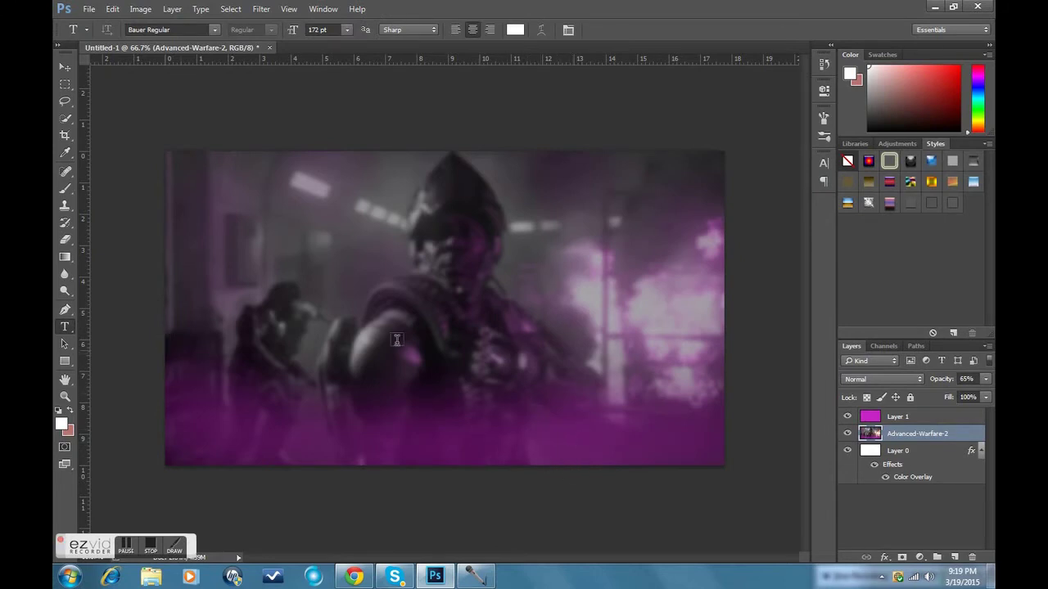
pyautogui.click(347, 278)
pyautogui.write('TUT')
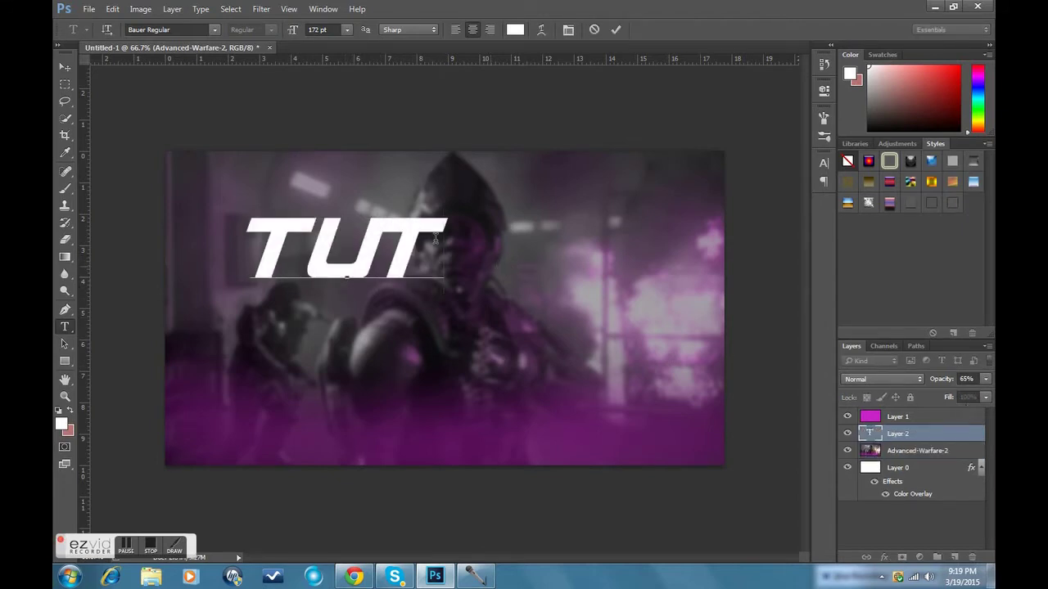
pyautogui.click(65, 66)
# Try a small reposition with the Move tool near the TUT text, and undo it.
pyautogui.moveTo(421, 245)
pyautogui.mouseDown()
pyautogui.moveTo(456, 248)
pyautogui.moveTo(432, 237)
pyautogui.mouseUp()
pyautogui.click(112, 8)
pyautogui.click(140, 48)
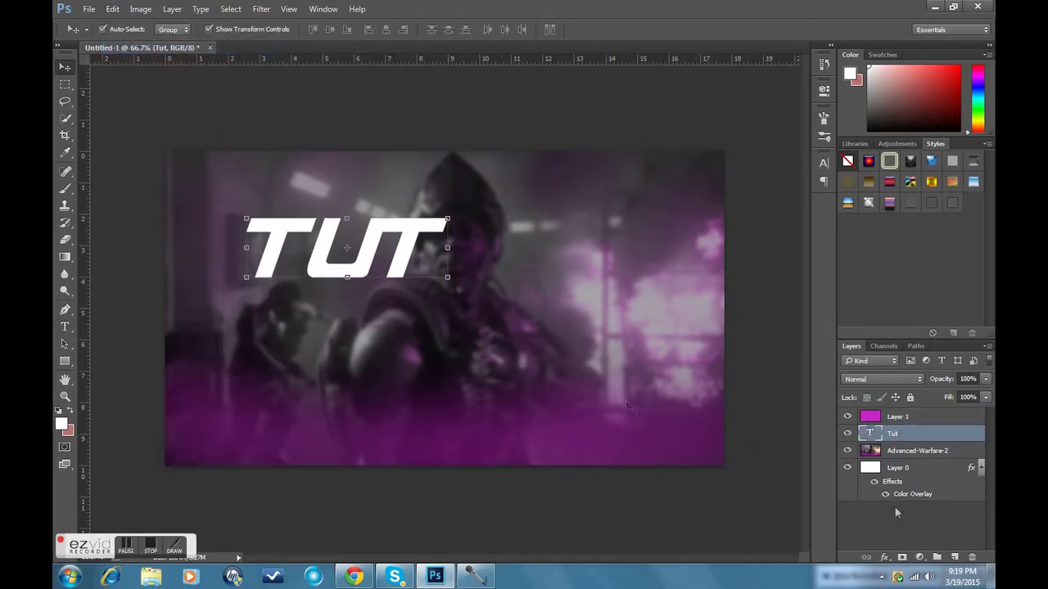
# Fully lock Layer 1, Layer 0 and the Advanced-Warfare-2 layer.
pyautogui.click(937, 420)
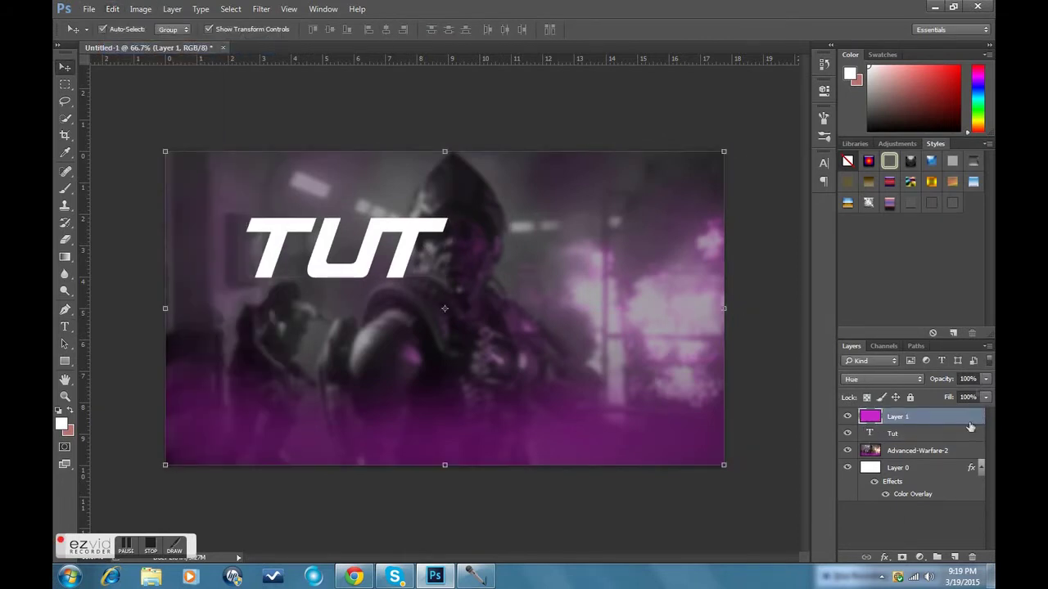
pyautogui.click(909, 397)
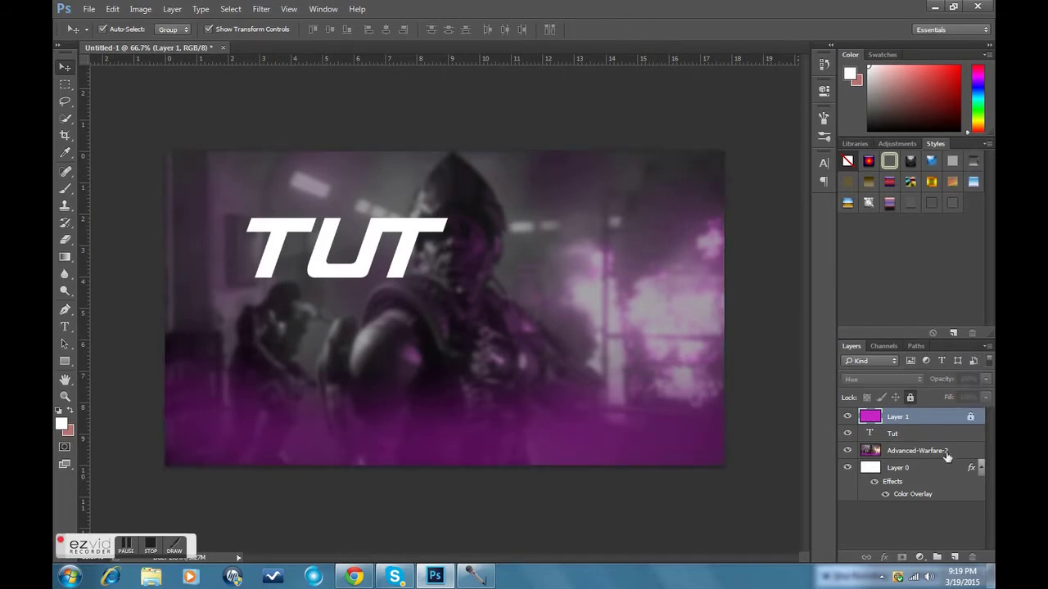
pyautogui.click(943, 465)
pyautogui.click(910, 397)
pyautogui.click(917, 451)
pyautogui.click(909, 396)
# Move the TUT text to the centre of the canvas.
pyautogui.click(921, 435)
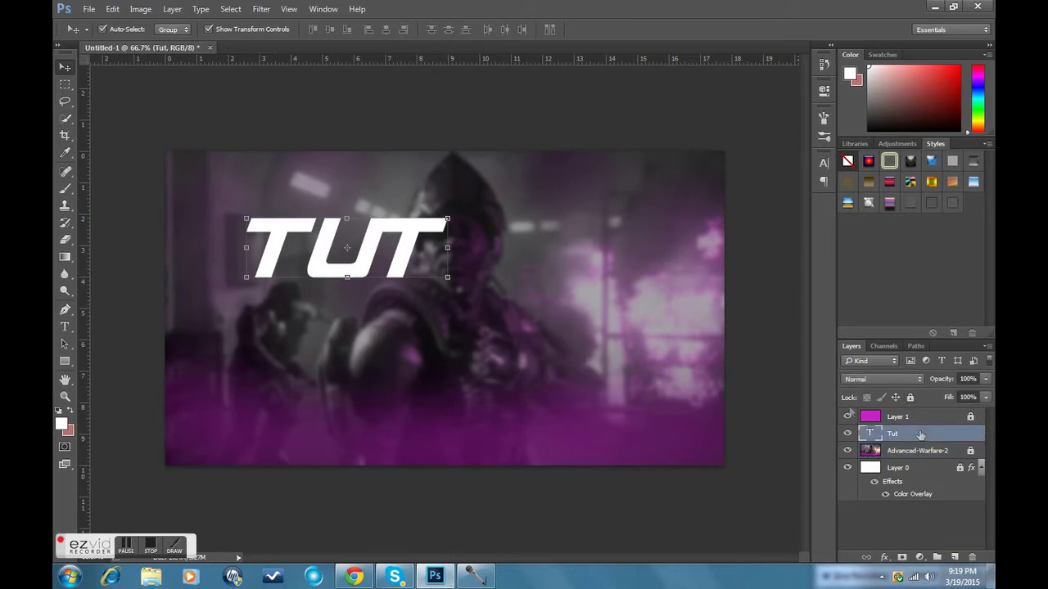
pyautogui.moveTo(411, 254); pyautogui.dragTo(518, 290)
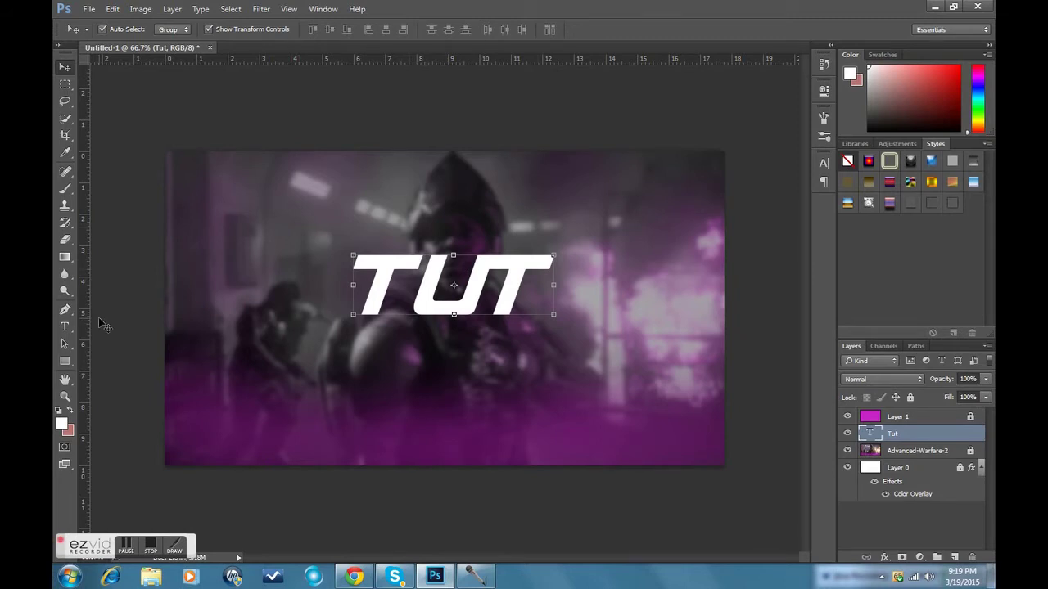
pyautogui.moveTo(474, 285)
pyautogui.mouseDown()
pyautogui.moveTo(481, 268)
pyautogui.moveTo(484, 281)
pyautogui.mouseUp()
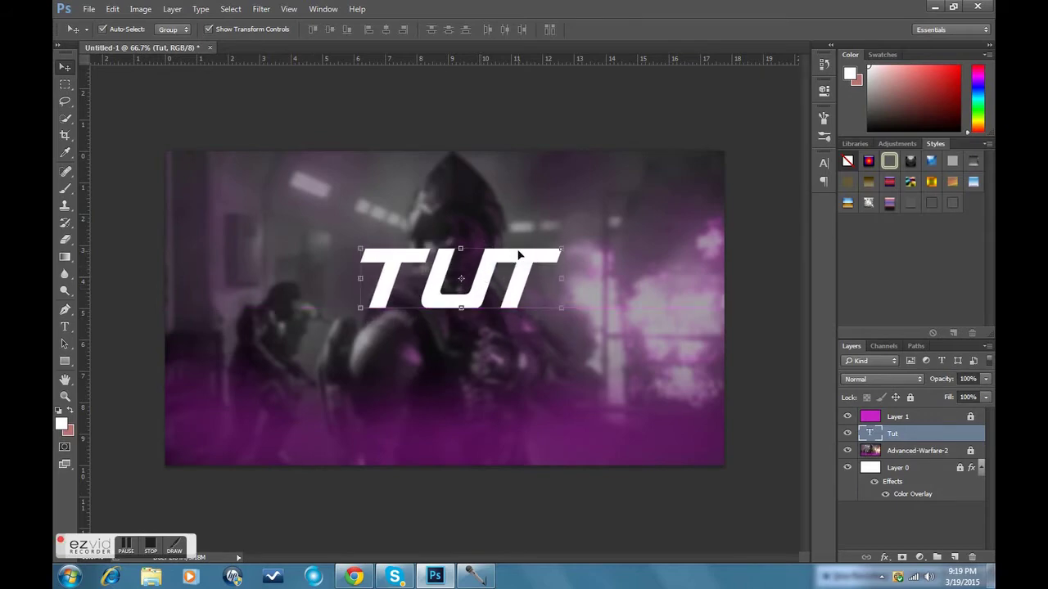
# Enable Gradient Overlay and Outer Glow in the layer style of the Tut text layer.
pyautogui.doubleClick(962, 438)
pyautogui.moveTo(645, 93); pyautogui.dragTo(732, 182)
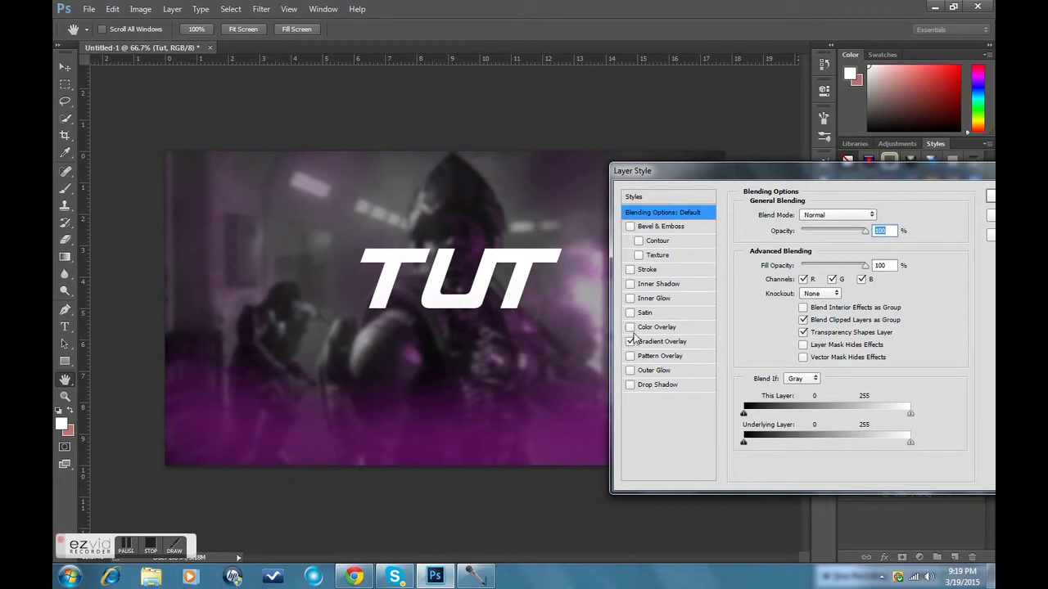
pyautogui.click(629, 370)
# Change the middle colour stop of the text's gradient overlay to dark purple 562256.
pyautogui.click(661, 342)
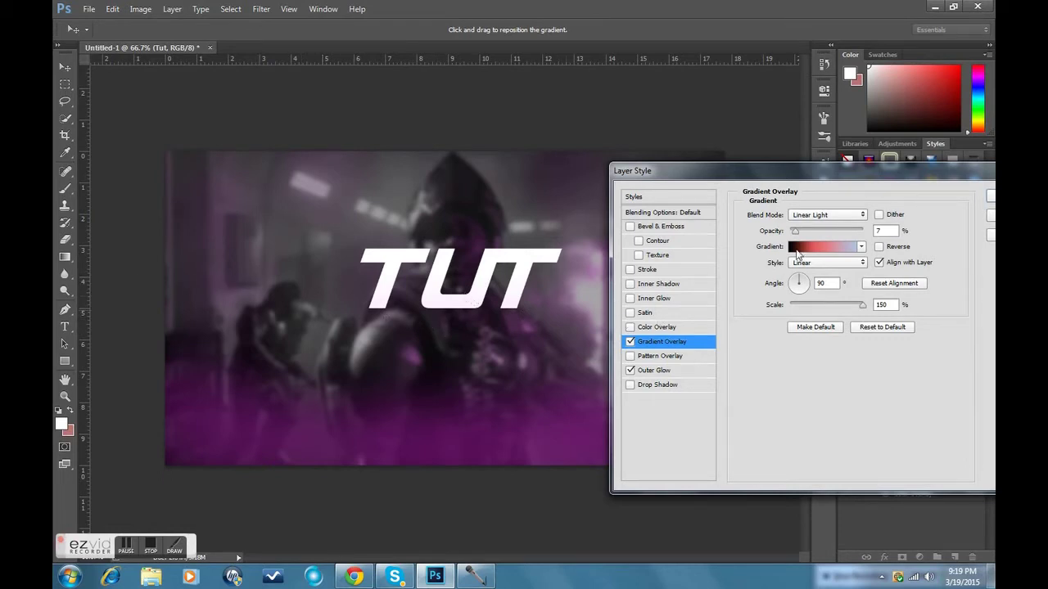
pyautogui.click(815, 256)
pyautogui.click(486, 303)
pyautogui.click(342, 404)
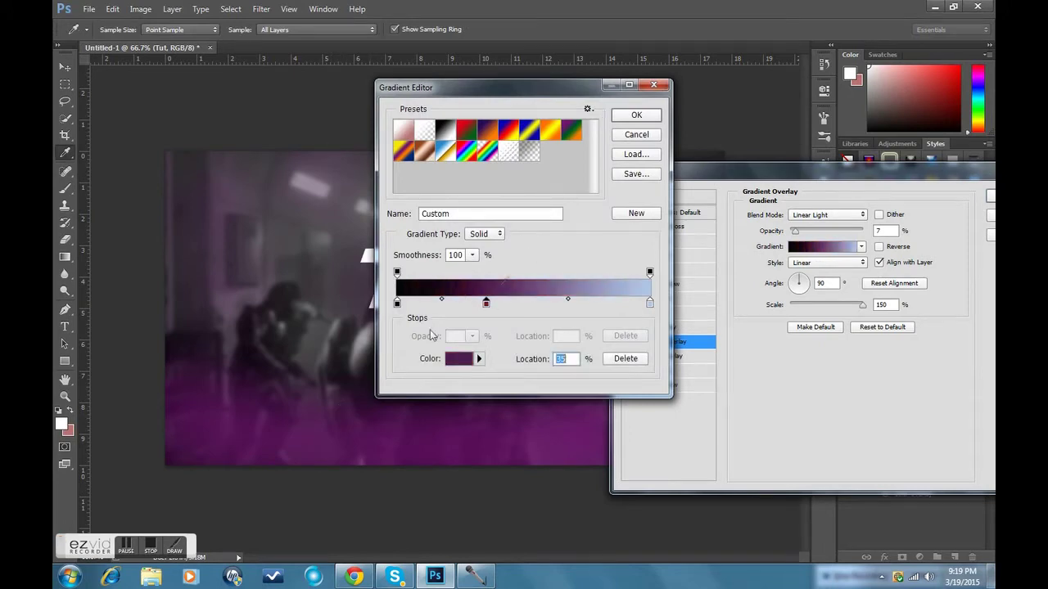
pyautogui.click(470, 362)
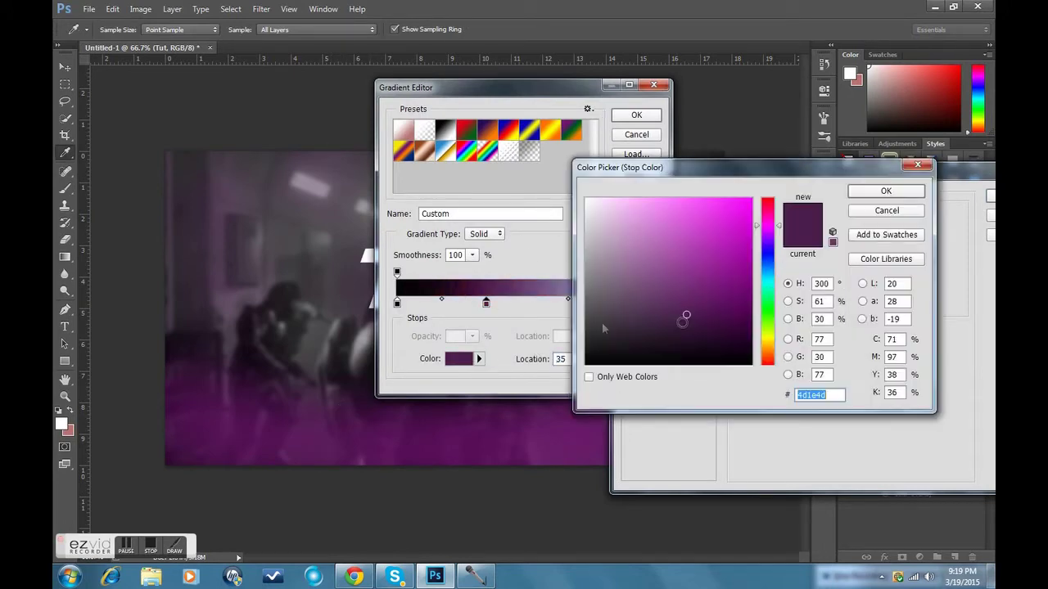
pyautogui.moveTo(686, 315); pyautogui.dragTo(686, 307)
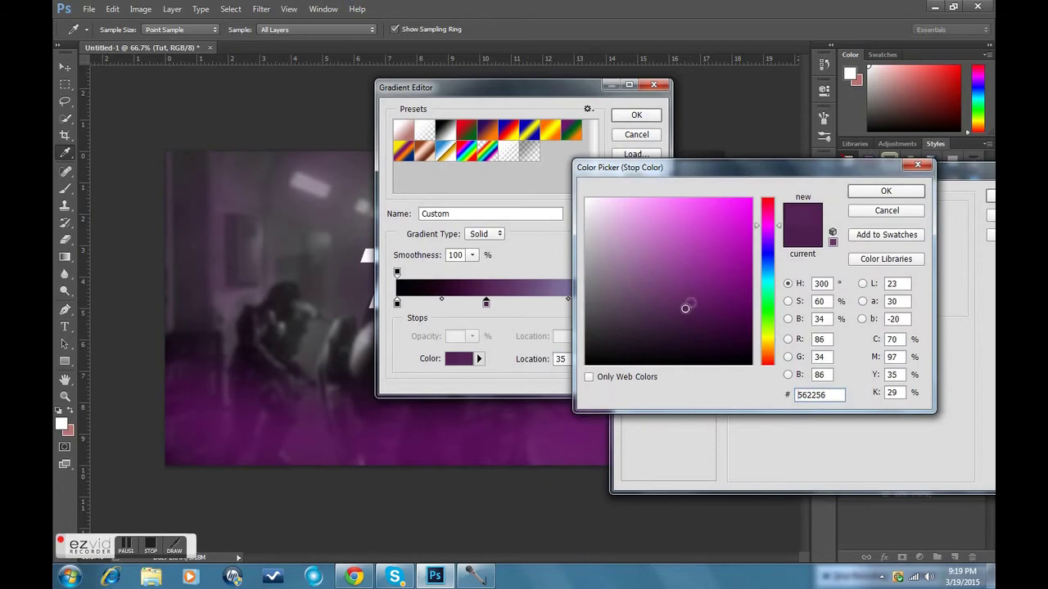
pyautogui.click(885, 190)
pyautogui.click(637, 116)
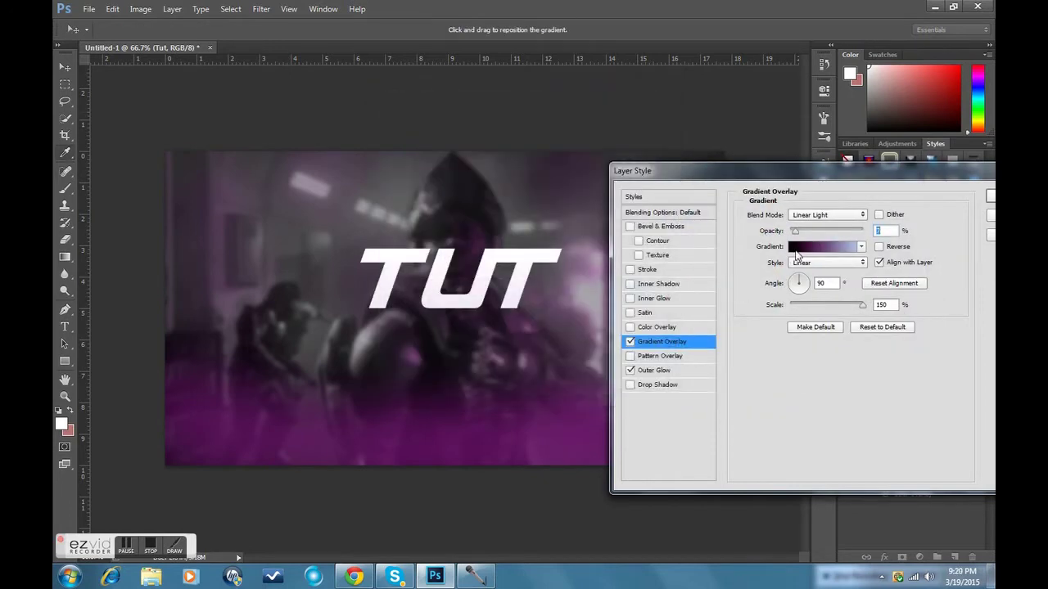
# Set the gradient overlay's opacity to 68% and place the gradient's middle colour stop at 36%.
pyautogui.click(798, 248)
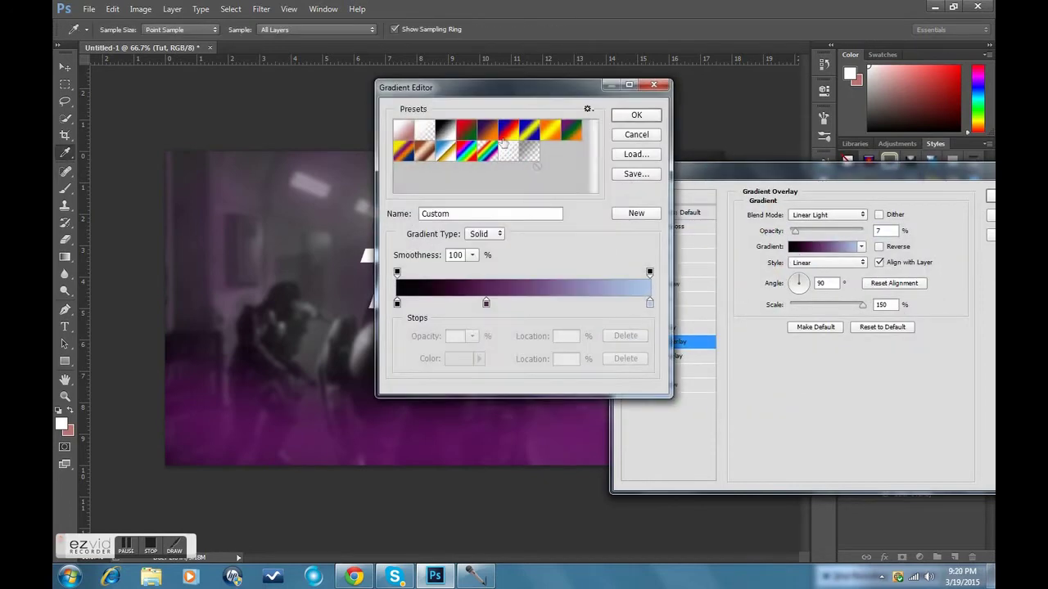
pyautogui.click(638, 117)
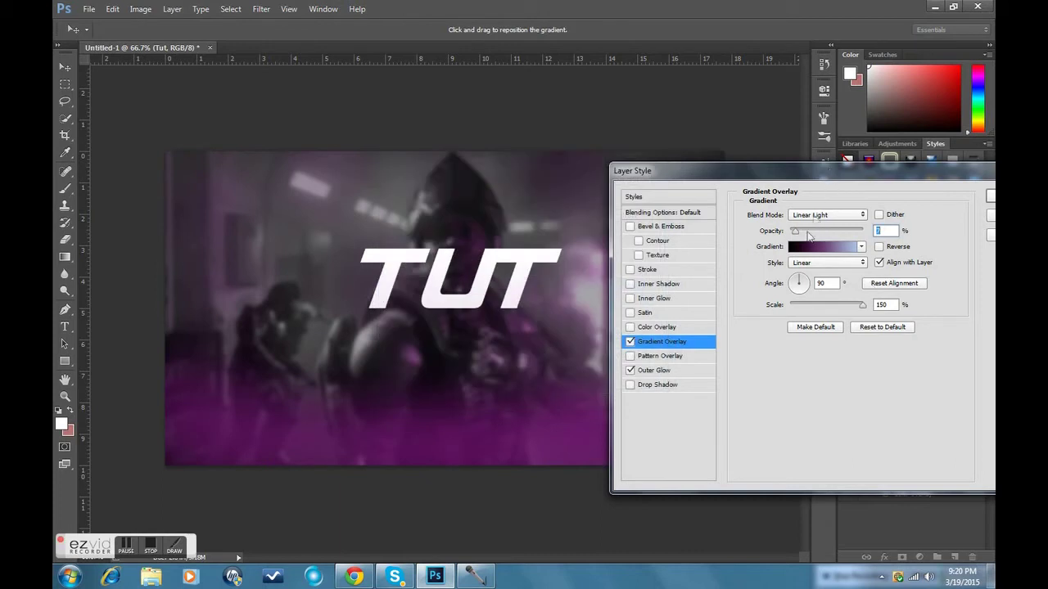
pyautogui.moveTo(800, 234); pyautogui.dragTo(839, 234)
pyautogui.click(835, 248)
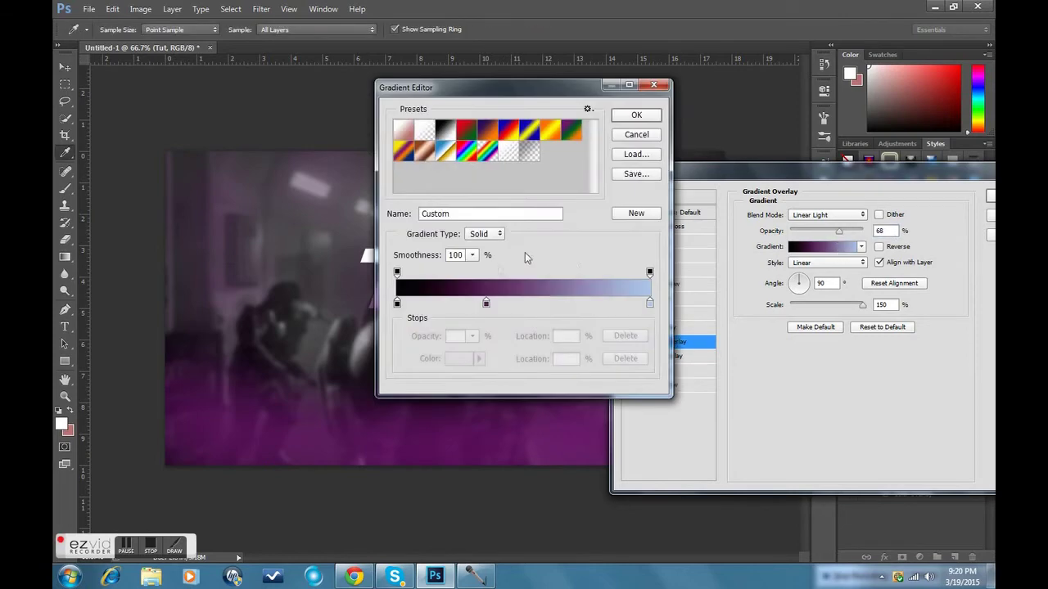
pyautogui.click(485, 303)
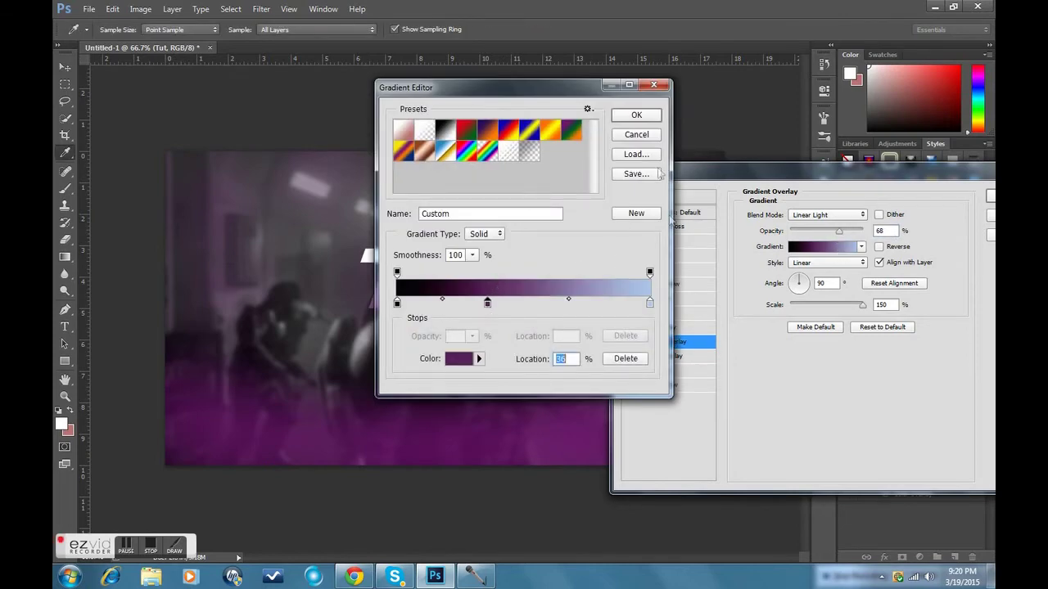
pyautogui.click(636, 116)
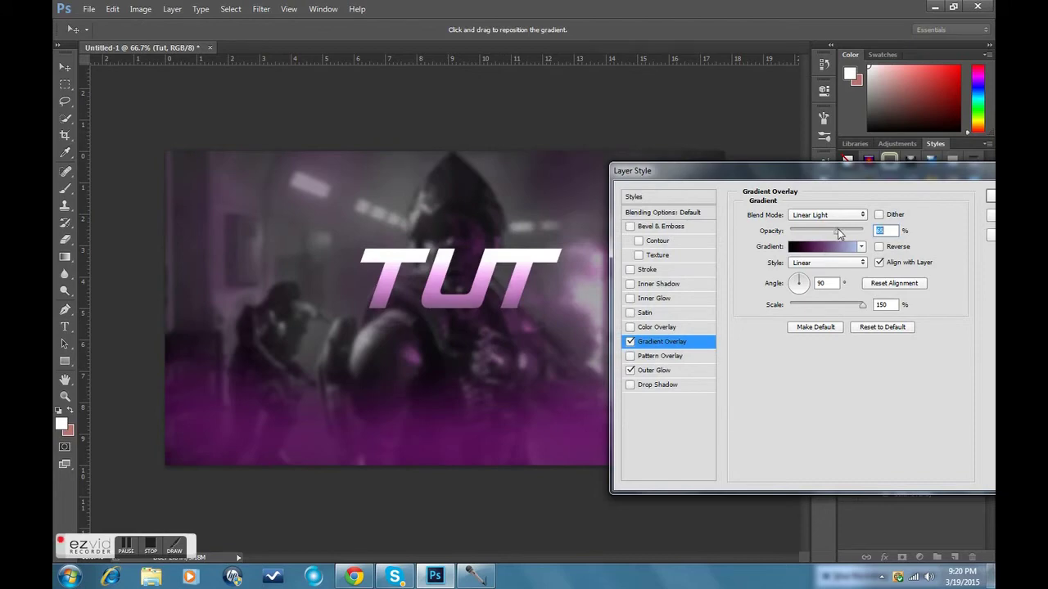
# Set the text's outer glow colour to dark purple 400f40 and its spread to 7%.
pyautogui.moveTo(844, 174); pyautogui.dragTo(695, 192)
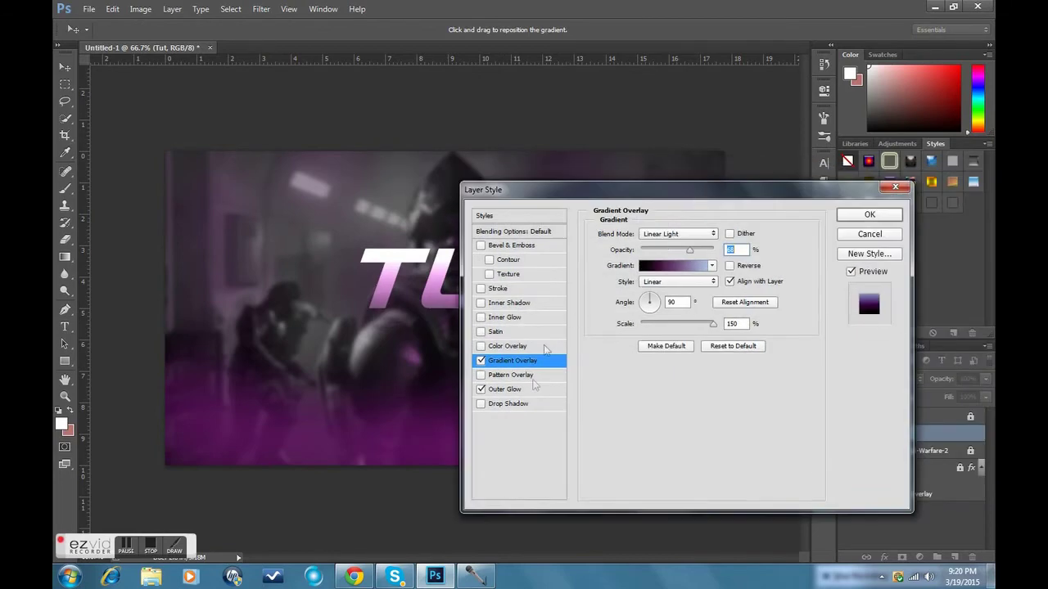
pyautogui.click(510, 389)
pyautogui.click(626, 283)
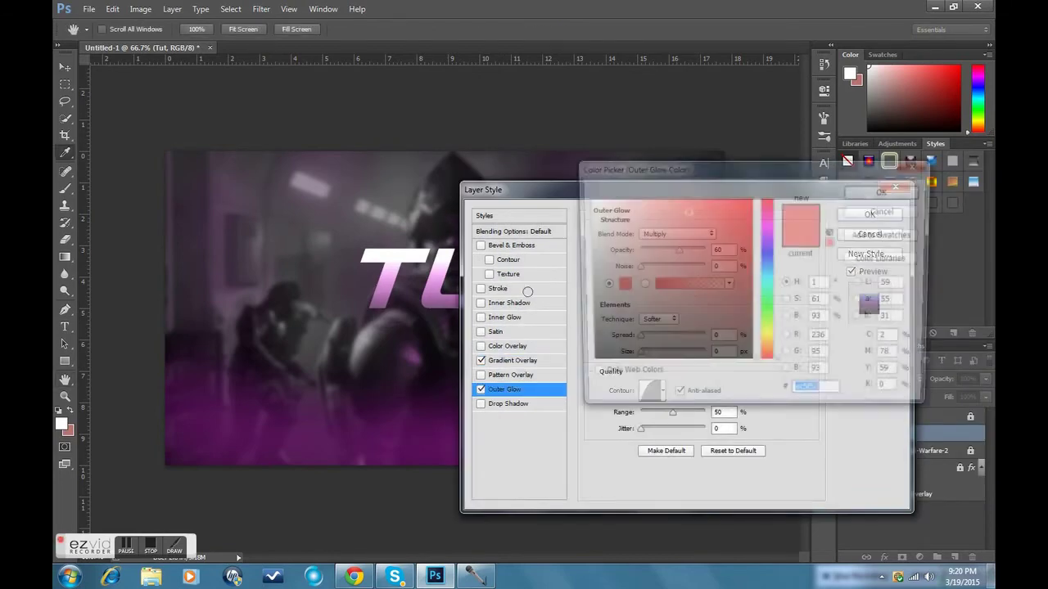
pyautogui.click(366, 411)
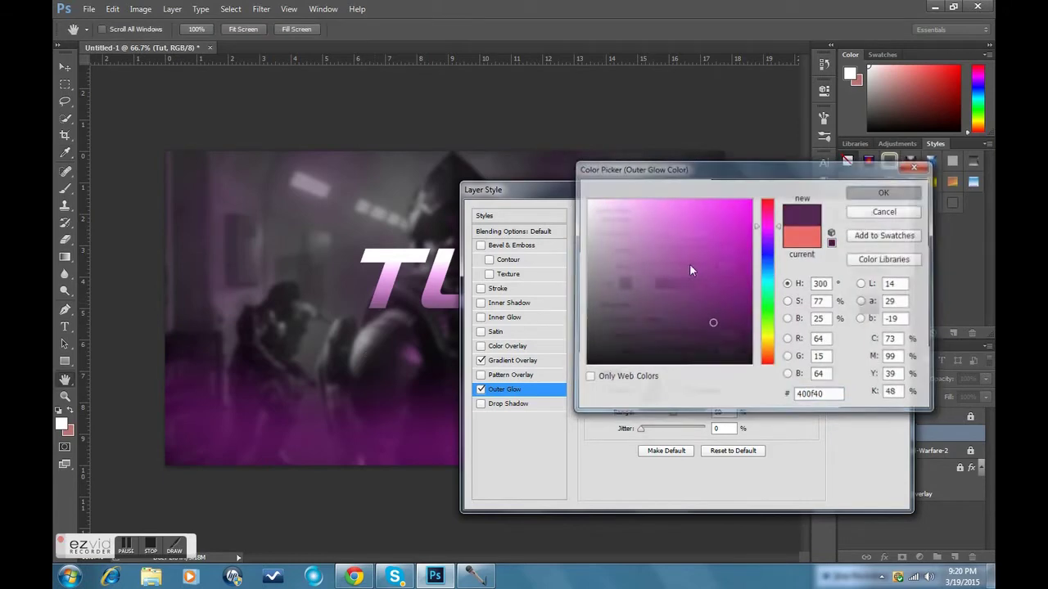
pyautogui.click(885, 190)
pyautogui.moveTo(760, 200); pyautogui.dragTo(813, 198)
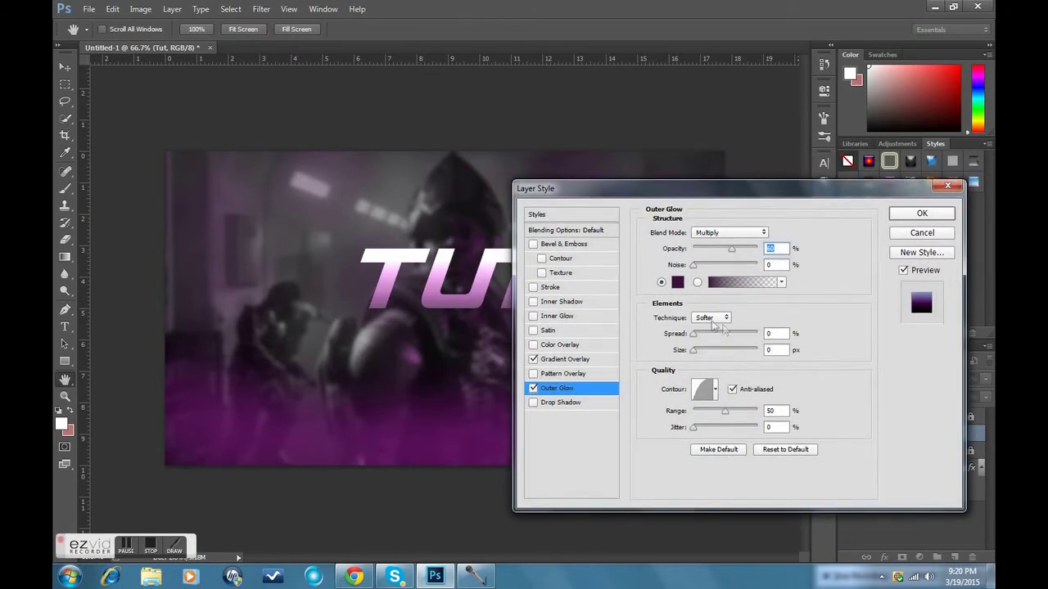
pyautogui.moveTo(694, 339); pyautogui.dragTo(698, 339)
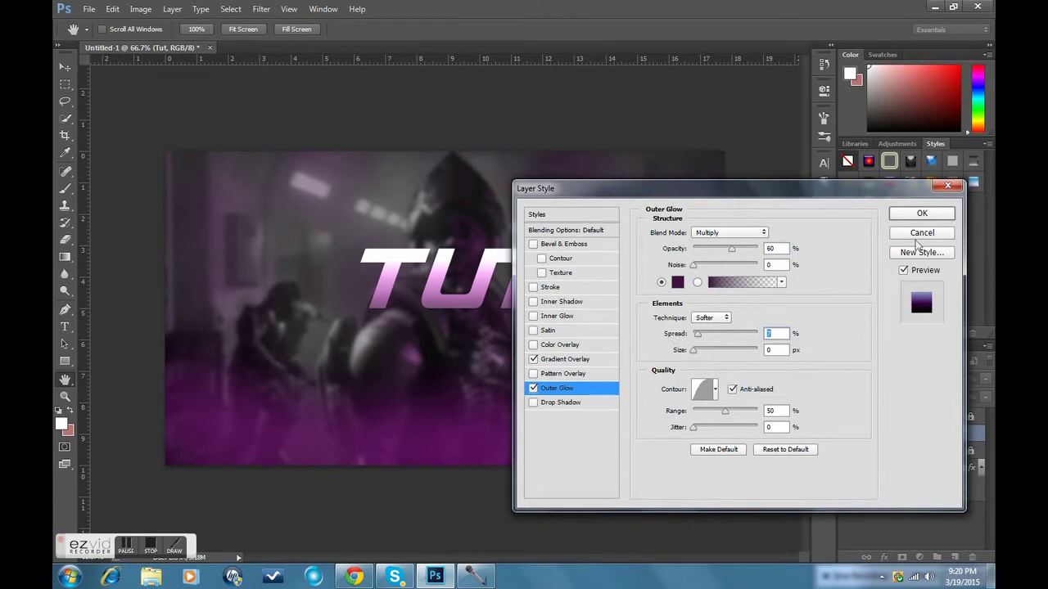
# Try a 1 px black inside stroke and an inner glow on the TUT text.
pyautogui.click(544, 288)
pyautogui.moveTo(699, 234); pyautogui.dragTo(690, 237)
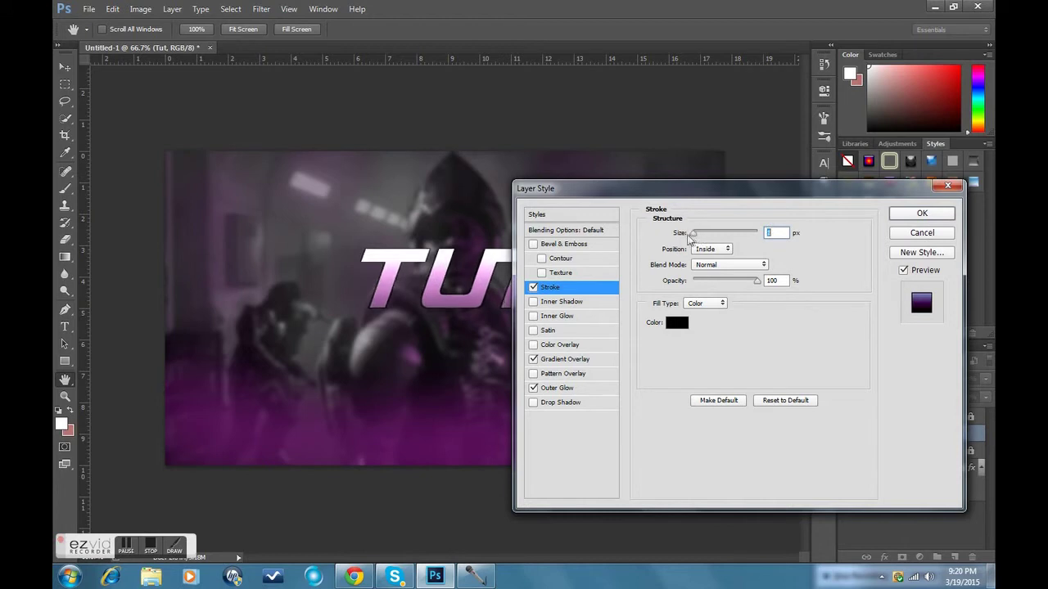
pyautogui.click(533, 287)
pyautogui.click(533, 317)
pyautogui.click(533, 316)
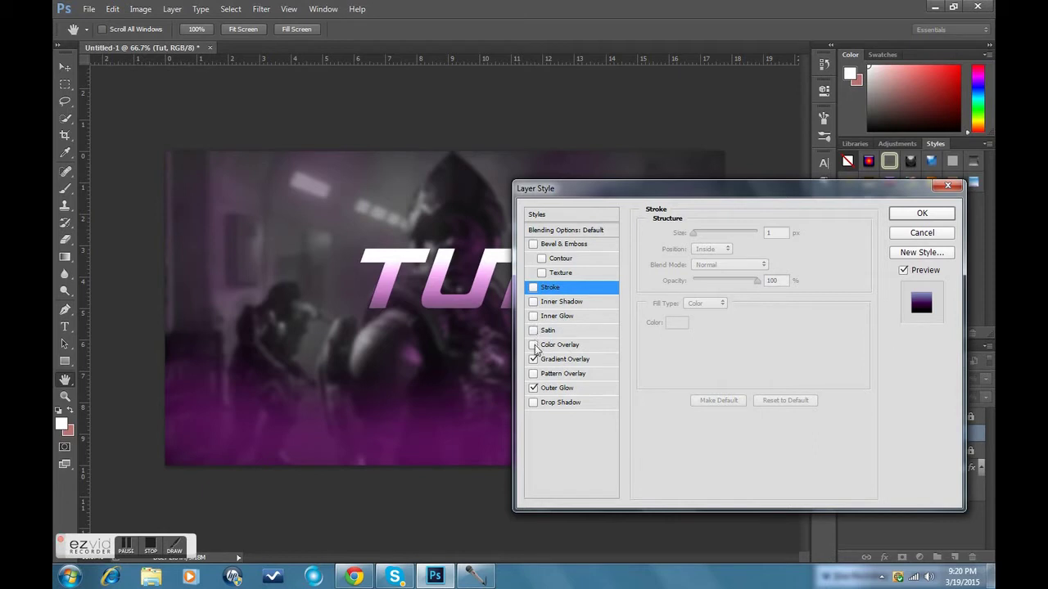
# Try a pattern overlay on the TUT text with several patterns, such as diagonal lines, dots and grainy textures.
pyautogui.click(533, 373)
pyautogui.click(532, 374)
pyautogui.click(533, 373)
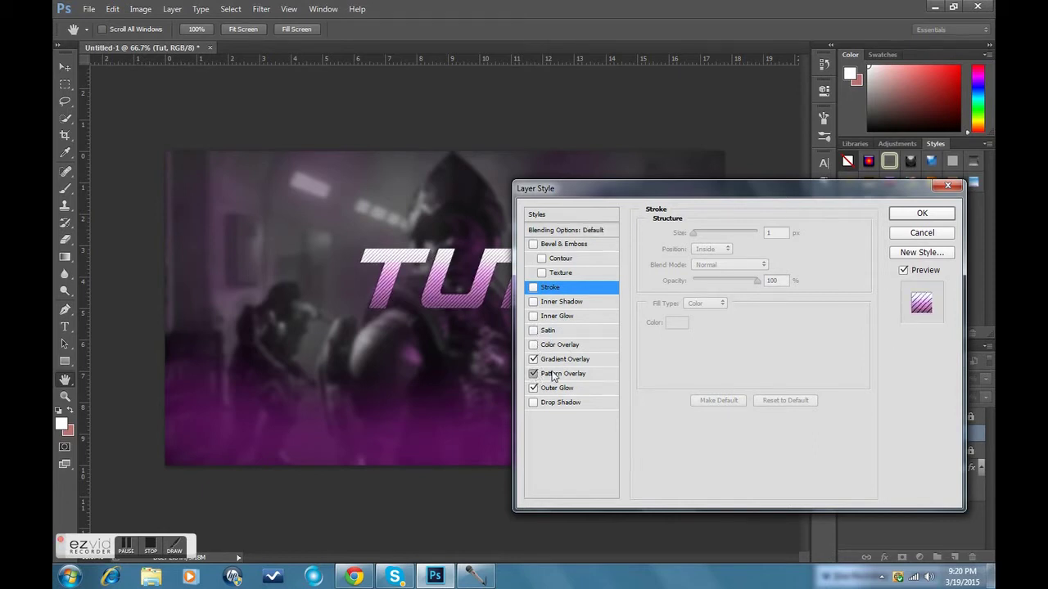
pyautogui.click(561, 374)
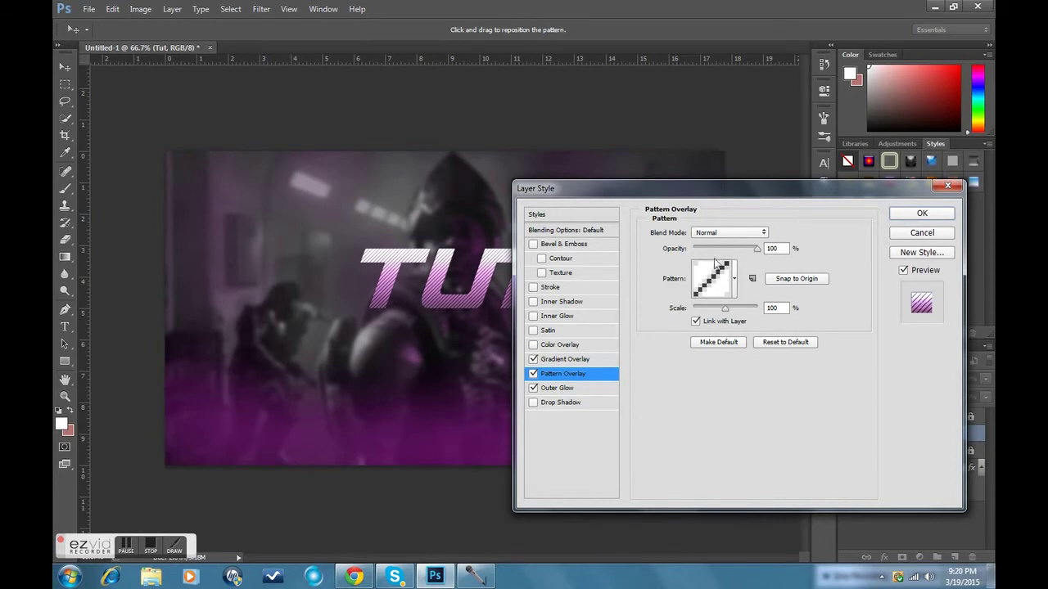
pyautogui.click(712, 280)
pyautogui.click(730, 320)
pyautogui.click(710, 319)
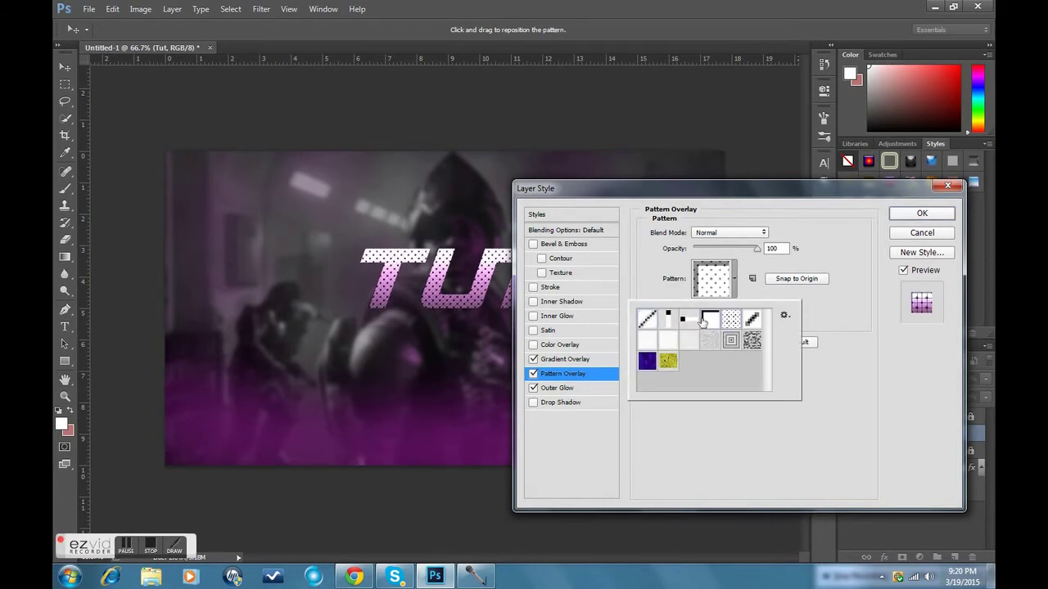
pyautogui.click(677, 319)
pyautogui.click(668, 361)
pyautogui.click(689, 339)
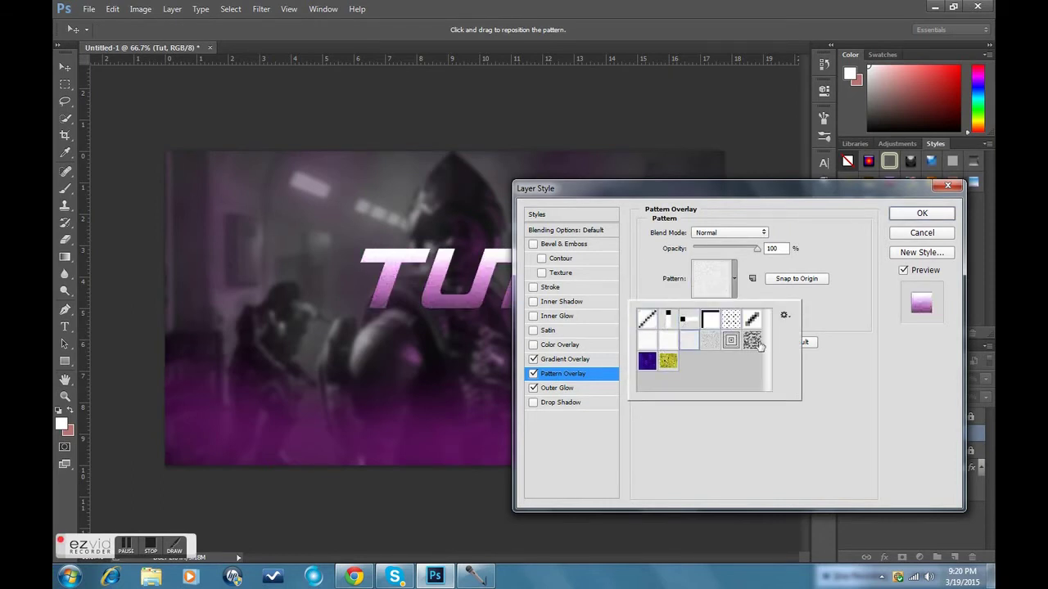
pyautogui.click(667, 361)
pyautogui.click(646, 361)
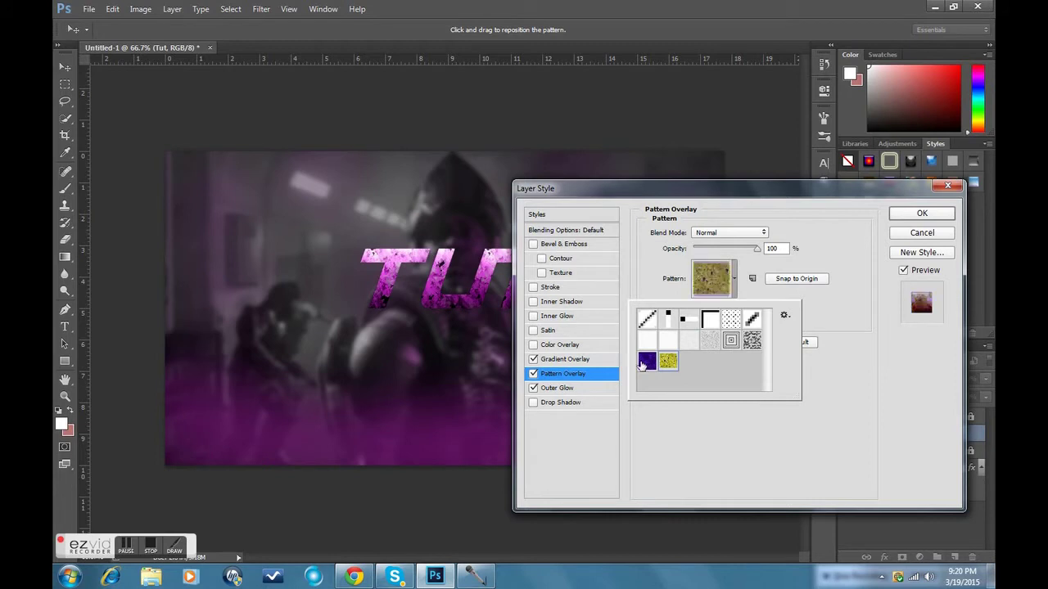
pyautogui.click(668, 361)
pyautogui.click(692, 342)
pyautogui.click(710, 339)
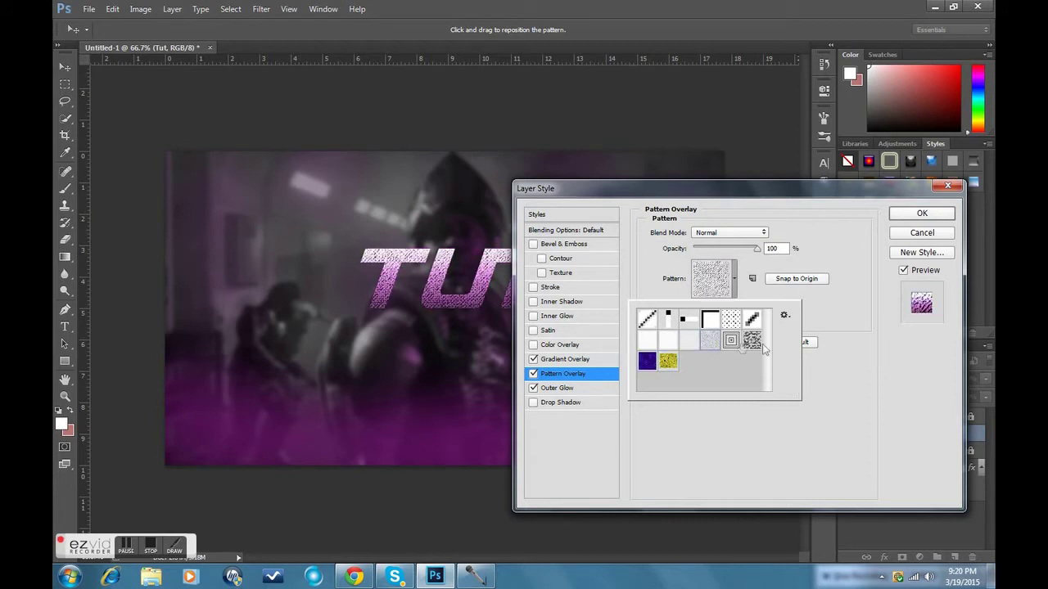
# Disable the pattern overlay and apply the TUT layer style with only Gradient Overlay and Outer Glow.
pyautogui.click(533, 374)
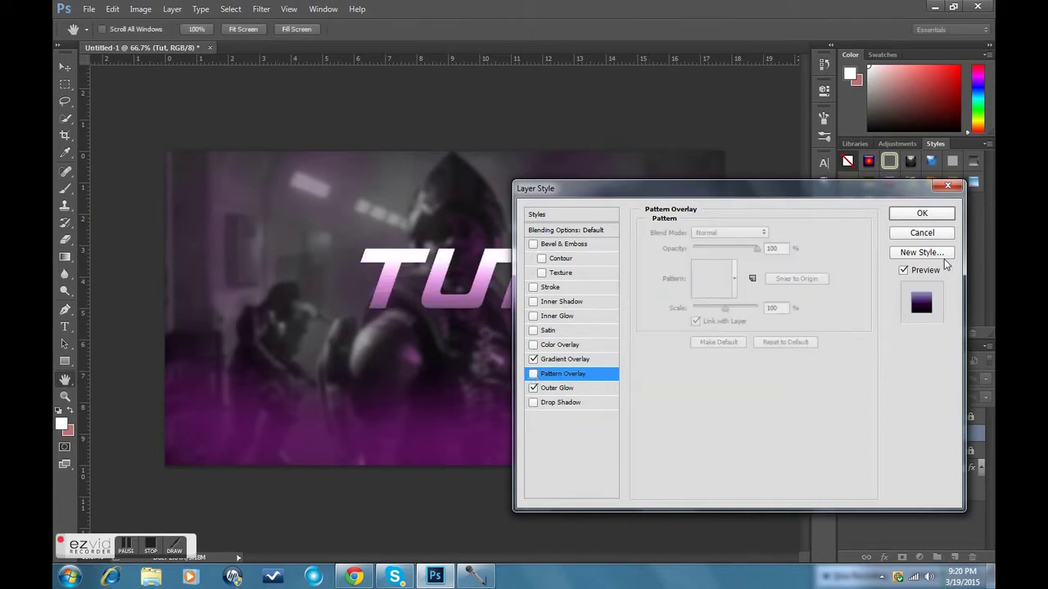
pyautogui.click(906, 216)
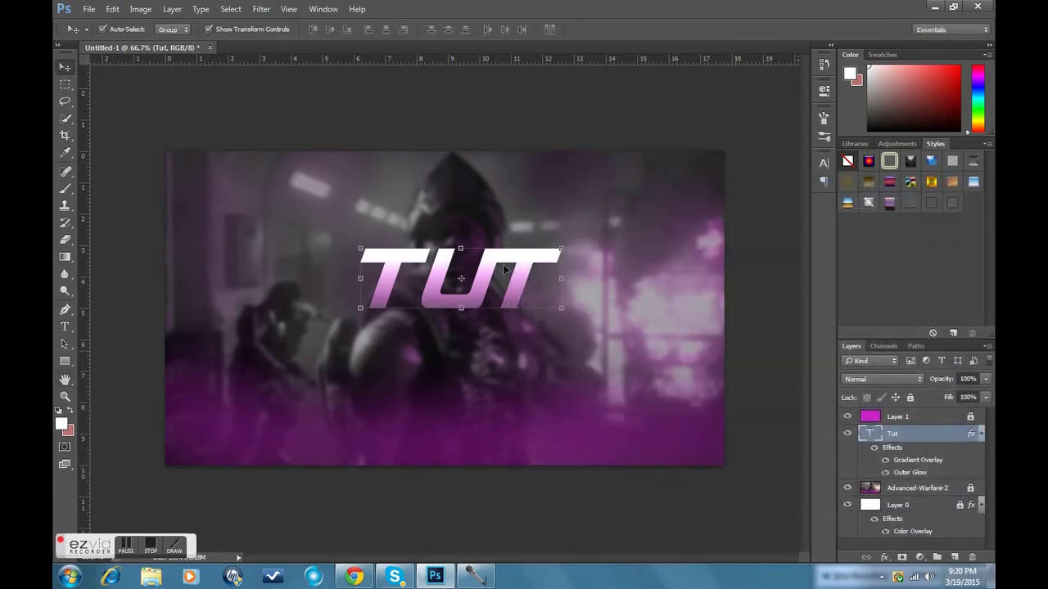
# Try a slightly shifted position and other fonts for the TUT text, and undo the move.
pyautogui.moveTo(517, 260); pyautogui.dragTo(508, 255)
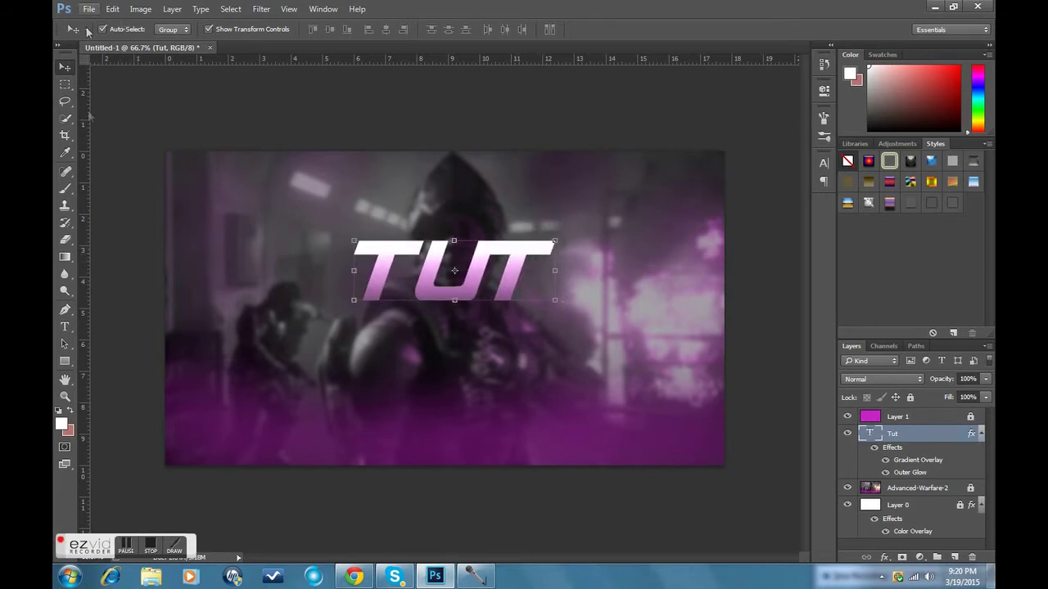
pyautogui.click(65, 325)
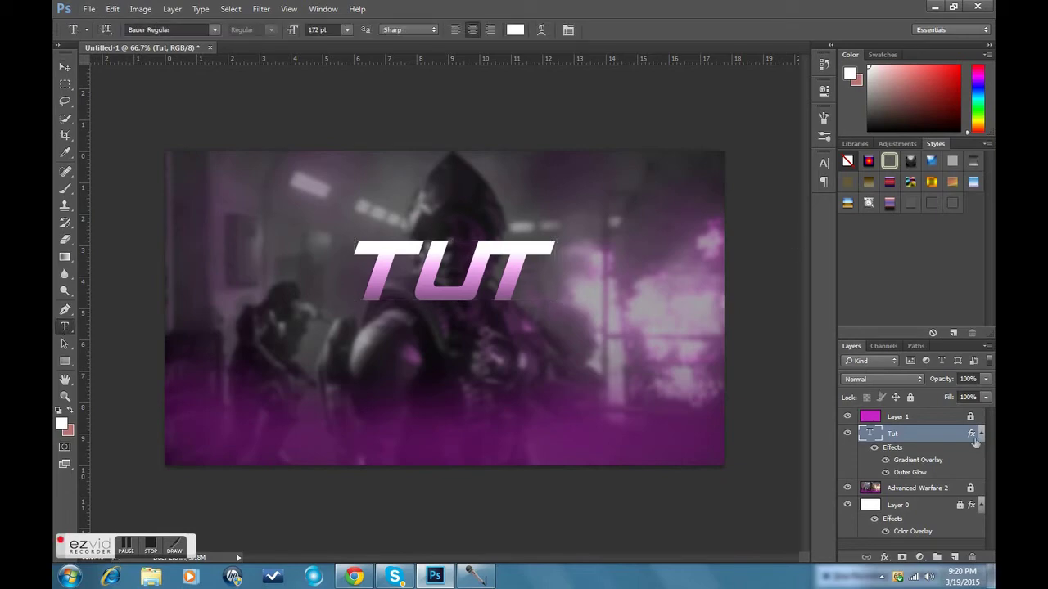
pyautogui.click(215, 30)
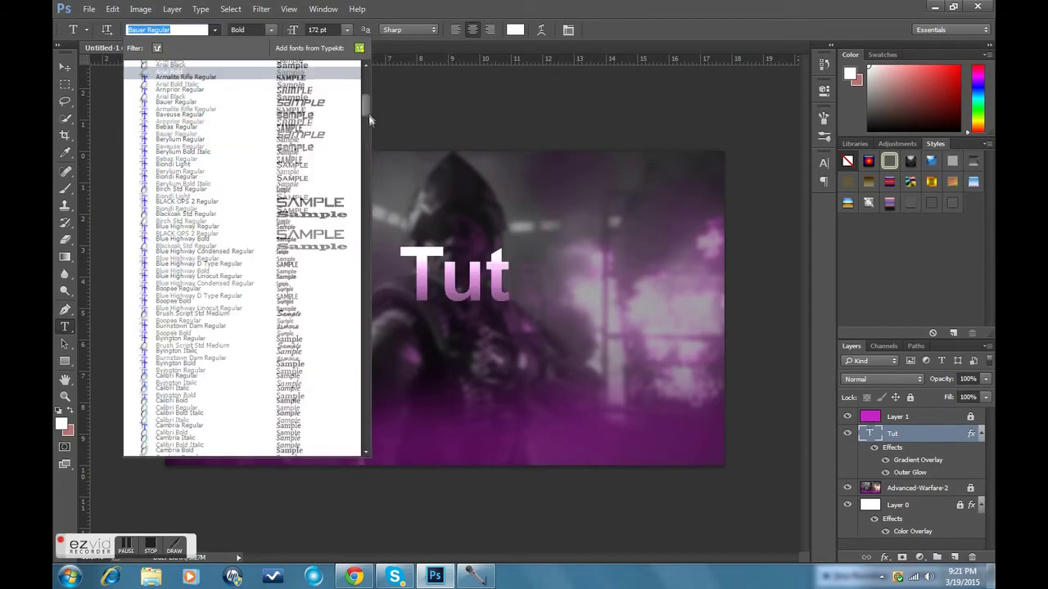
pyautogui.scroll(5, 370, 110)
pyautogui.click(896, 433)
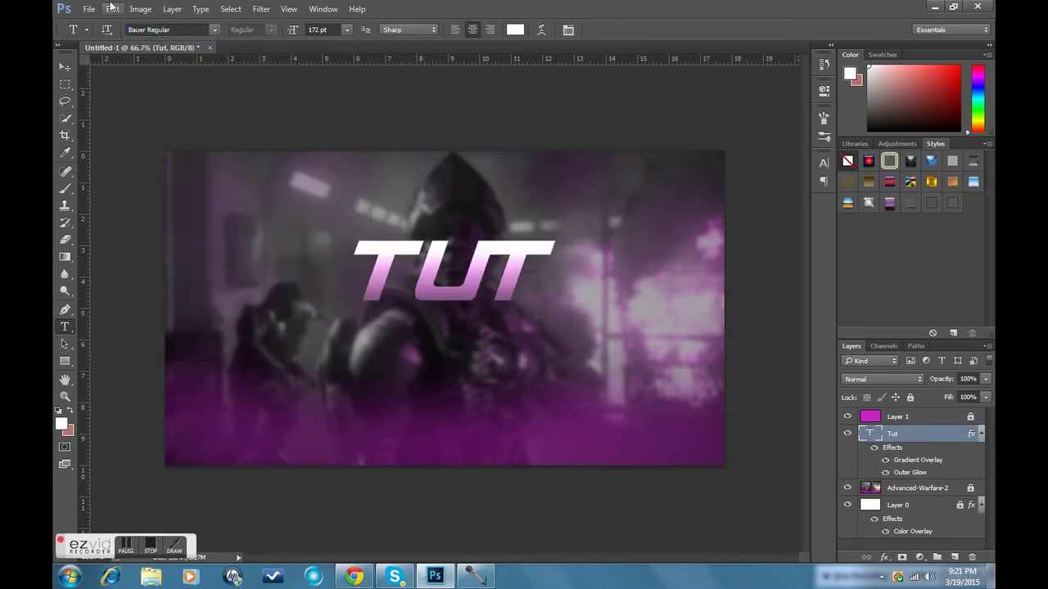
pyautogui.click(112, 9)
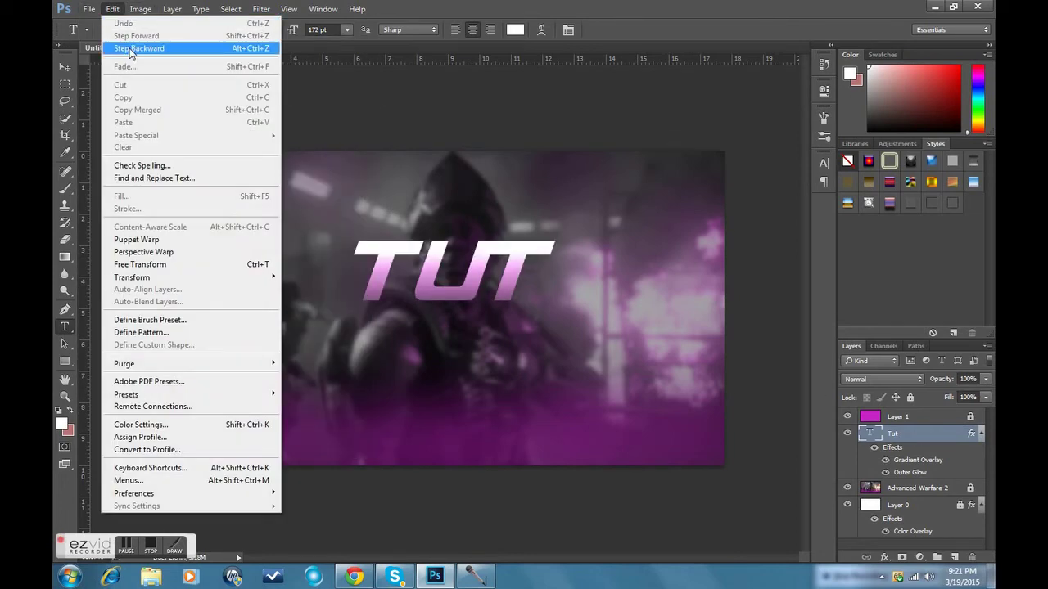
pyautogui.click(131, 48)
# Add a white text layer reading "Tutorial" above Layer 1, placed below the TUT title.
pyautogui.click(903, 416)
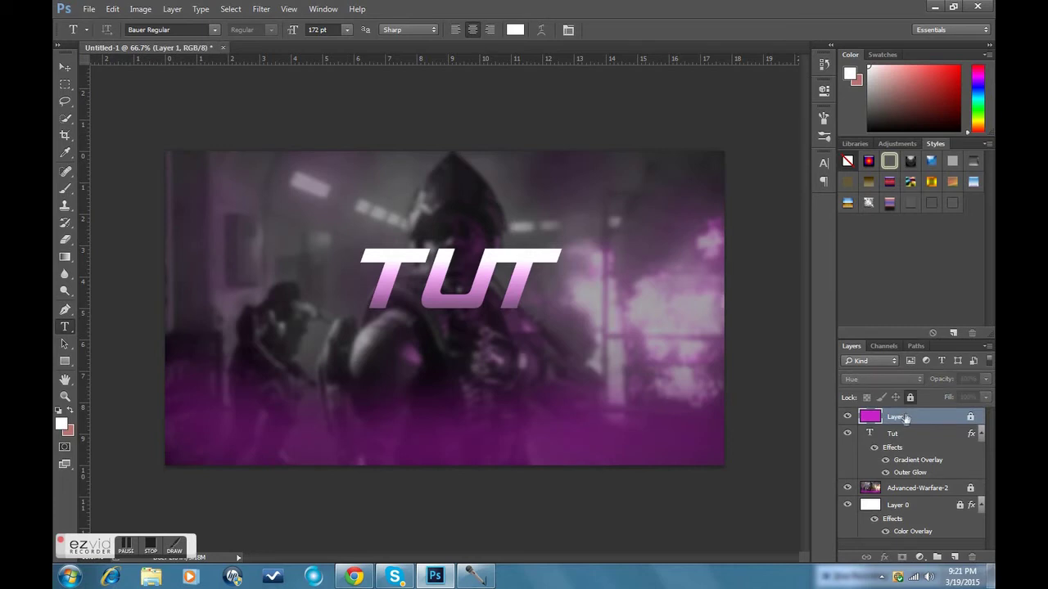
pyautogui.click(464, 357)
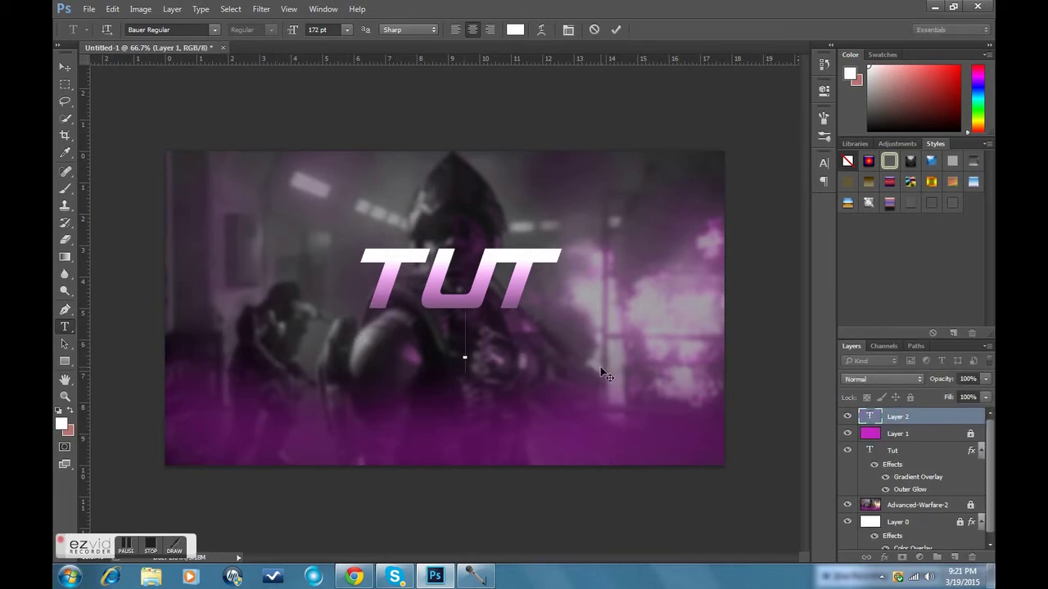
pyautogui.write('Tutorial')
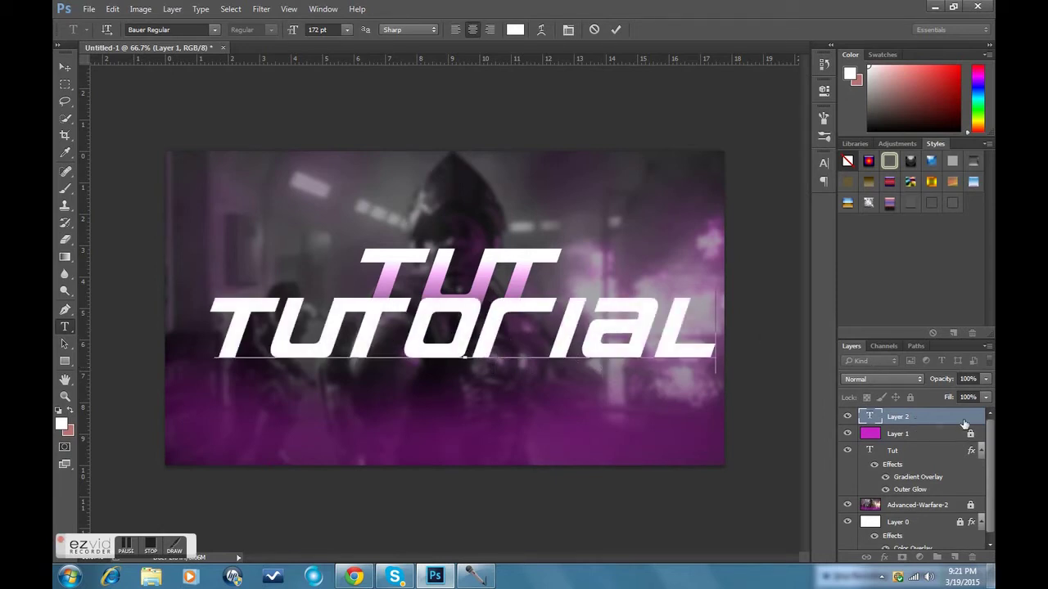
# Browse the fonts for the Tutorial text and change it to Byington Bold.
pyautogui.doubleClick(870, 418)
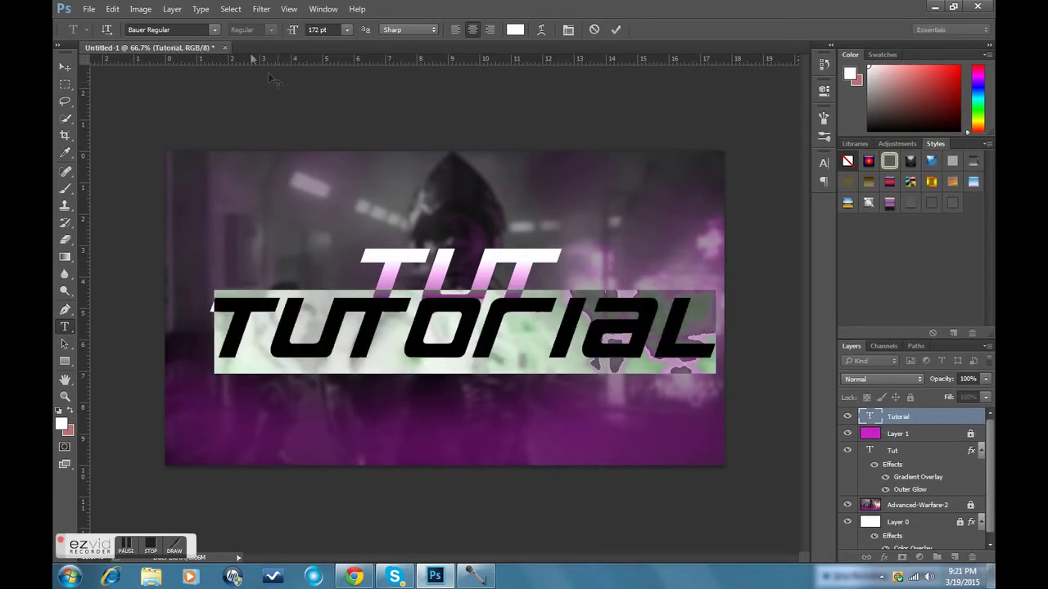
pyautogui.click(214, 30)
pyautogui.moveTo(366, 76); pyautogui.dragTo(364, 213)
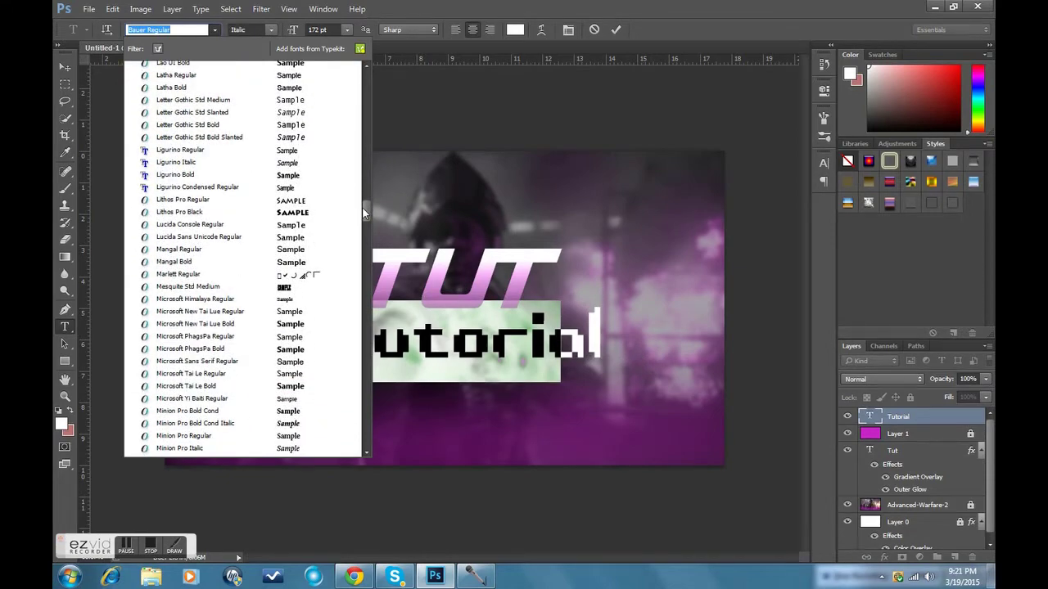
pyautogui.moveTo(368, 205); pyautogui.dragTo(360, 153)
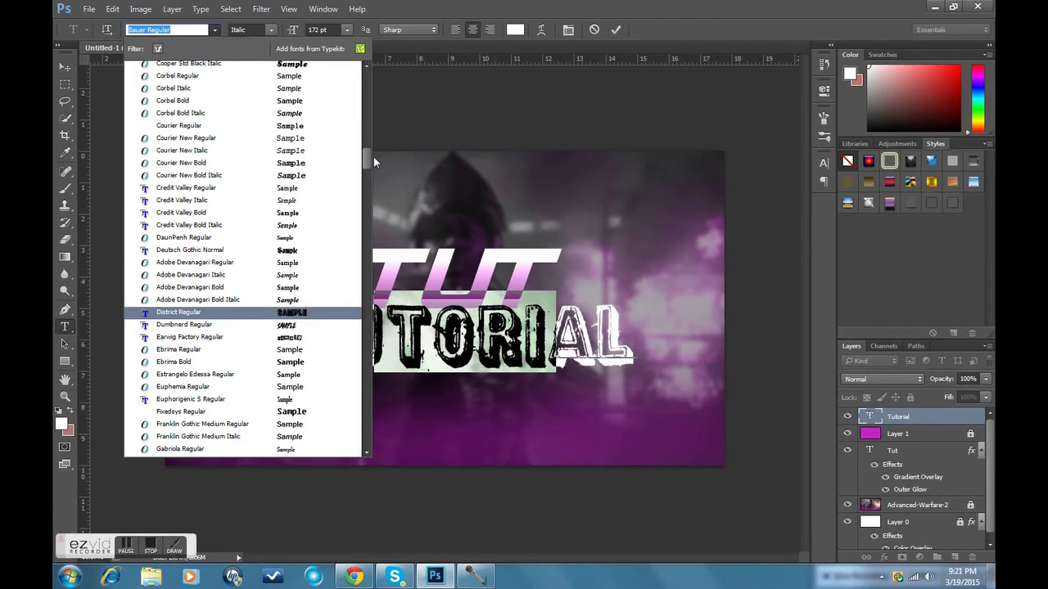
pyautogui.moveTo(366, 158); pyautogui.dragTo(373, 117)
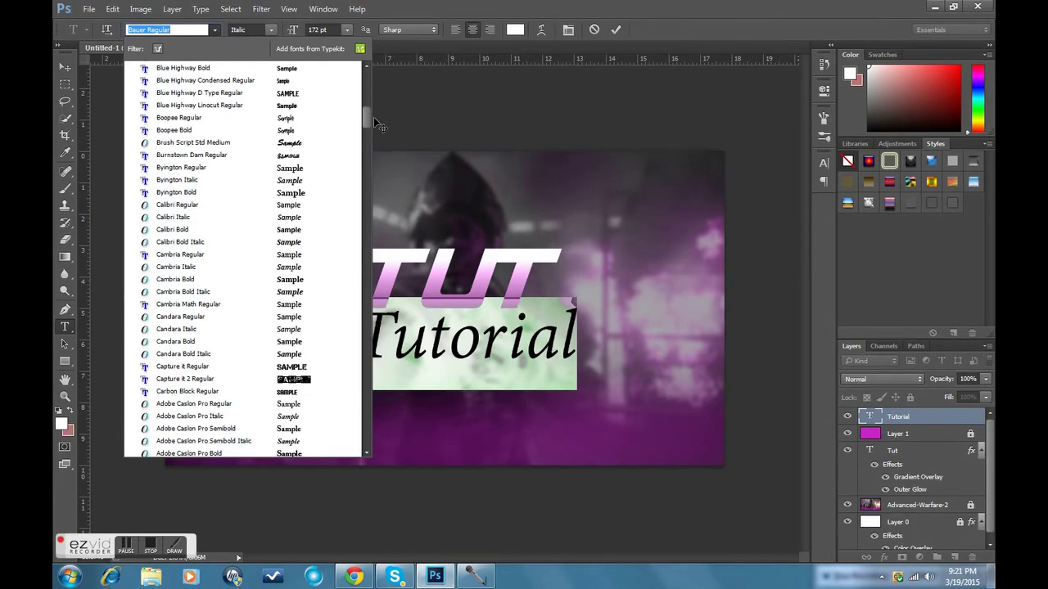
pyautogui.click(289, 195)
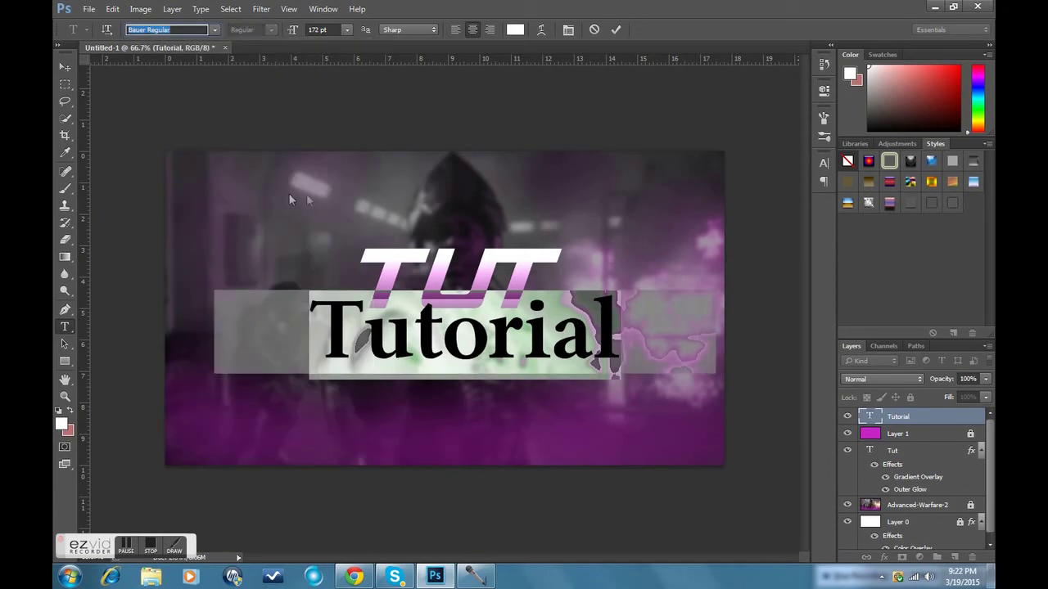
pyautogui.click(851, 419)
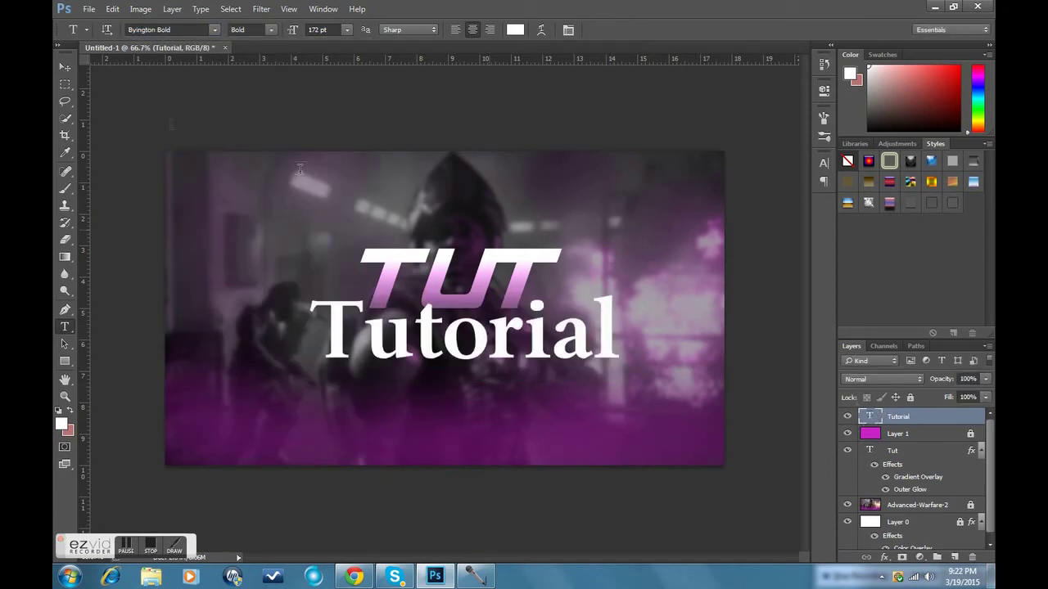
# Move the Tutorial text slightly down and set its font size to 24 pt.
pyautogui.click(66, 67)
pyautogui.moveTo(482, 334); pyautogui.dragTo(479, 346)
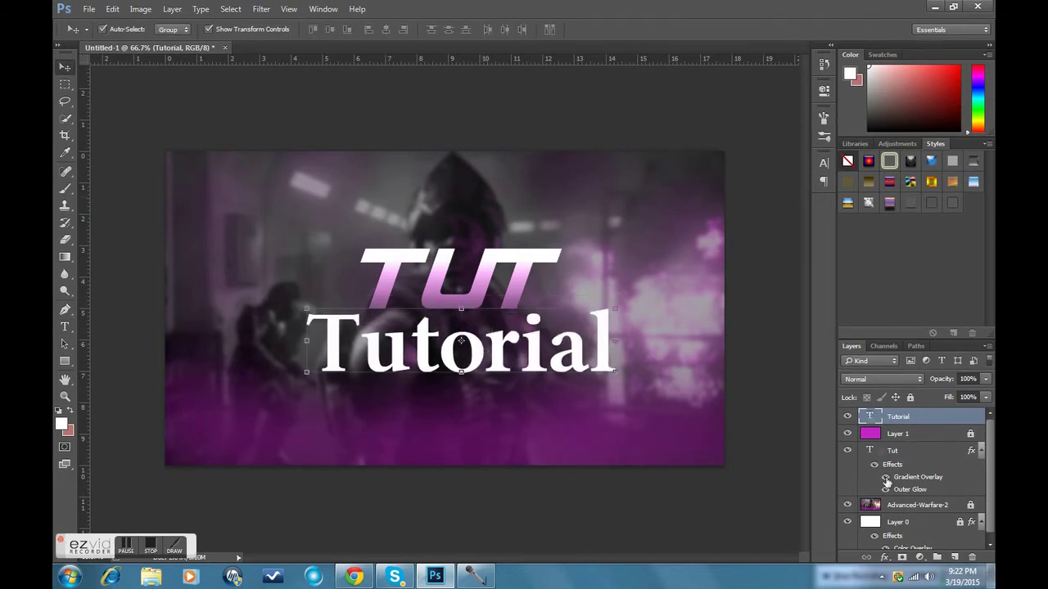
pyautogui.doubleClick(872, 417)
pyautogui.click(347, 30)
pyautogui.click(336, 180)
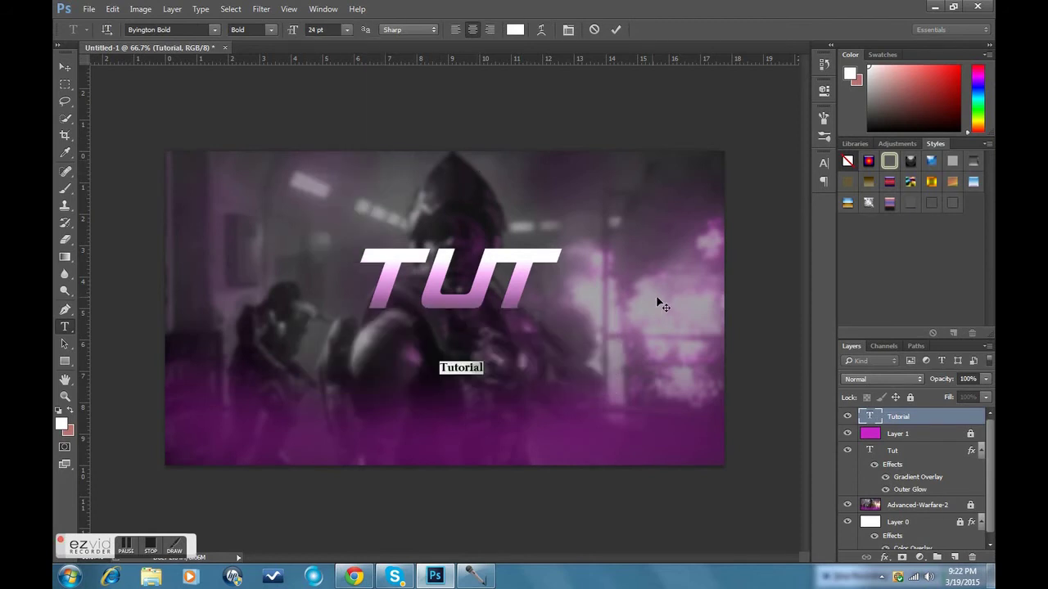
# Set the Tutorial text's font size to 30 pt and commit the edit.
pyautogui.click(870, 416)
pyautogui.doubleClick(870, 416)
pyautogui.click(347, 29)
pyautogui.click(337, 194)
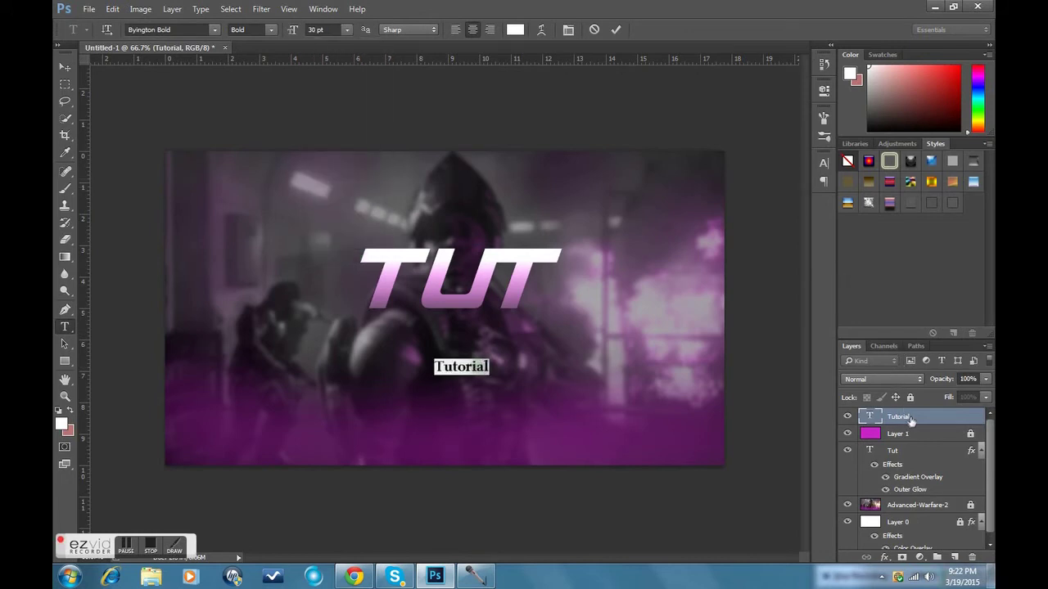
pyautogui.click(911, 419)
pyautogui.press('v')
# Widen the letter spacing of the Tutorial text by setting its tracking to 940.
pyautogui.click(825, 164)
pyautogui.click(825, 163)
pyautogui.click(825, 164)
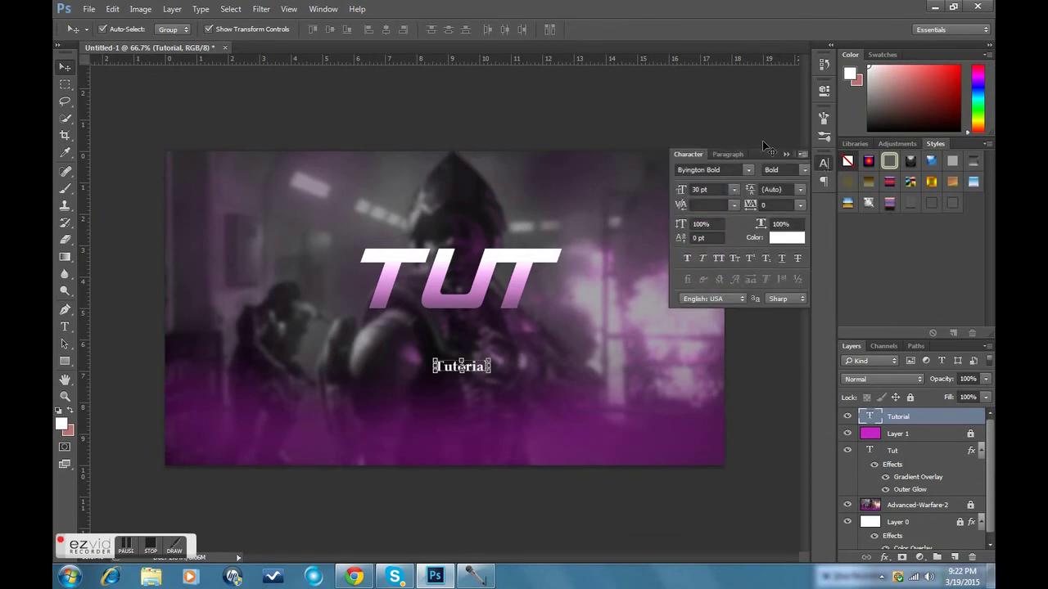
pyautogui.click(752, 207)
pyautogui.write('420')
pyautogui.press('Return')
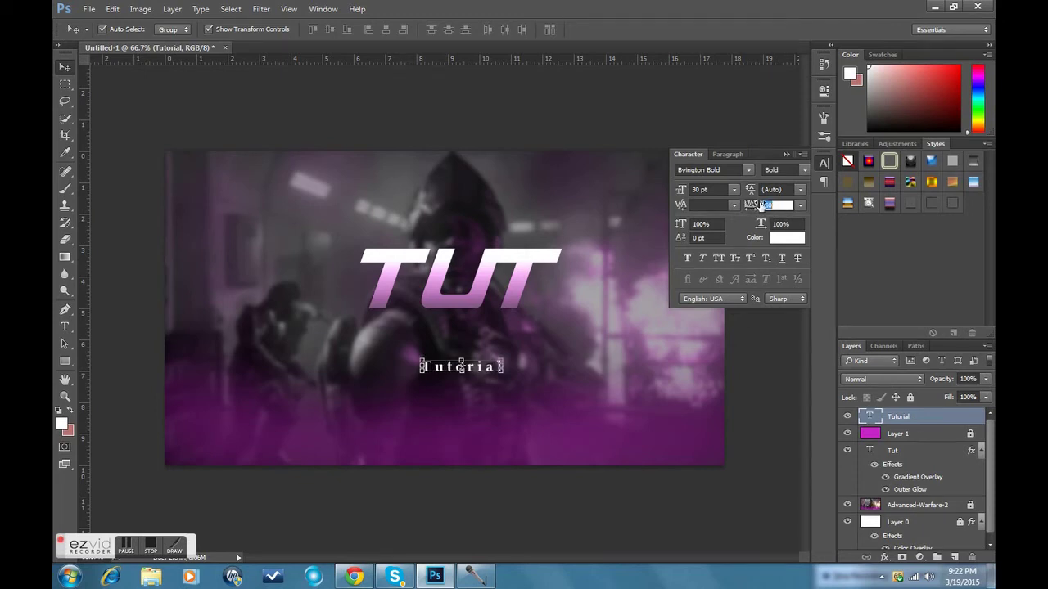
pyautogui.moveTo(751, 206); pyautogui.dragTo(761, 246)
pyautogui.click(752, 207)
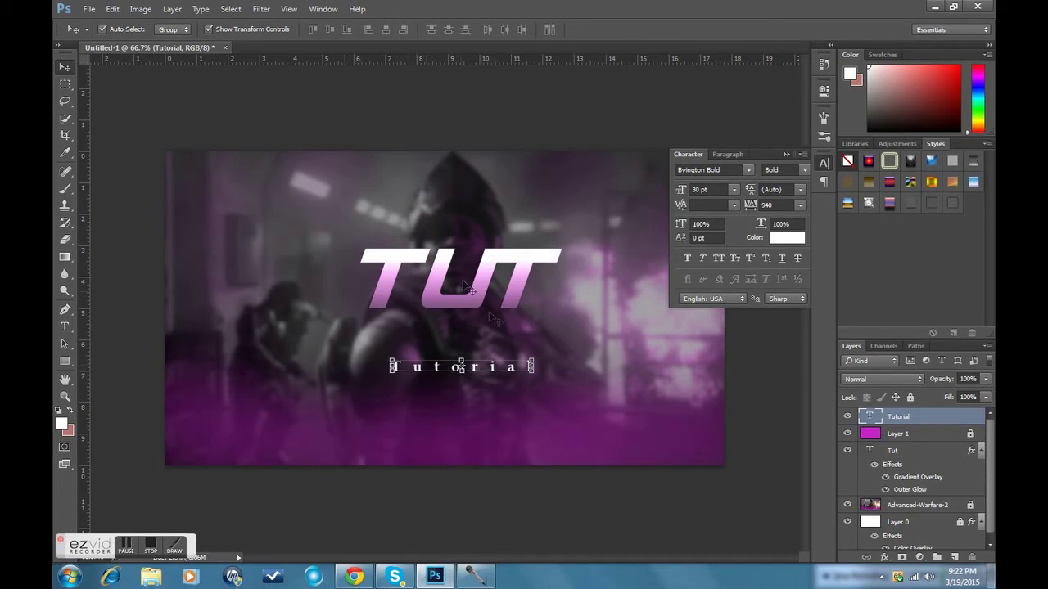
pyautogui.click(786, 154)
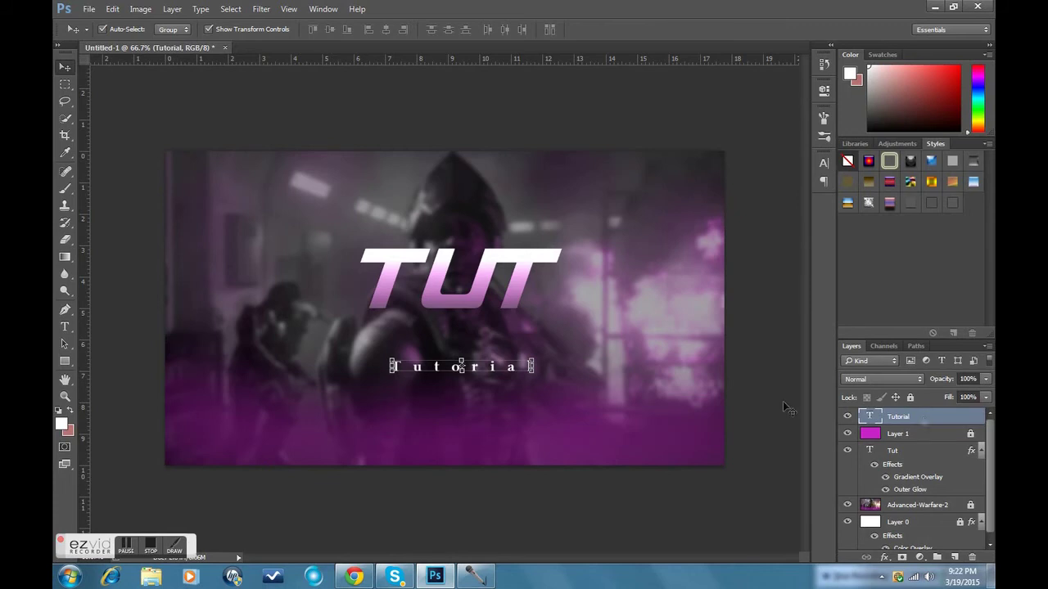
# Move the Tutorial text up to just beneath the TUT title and reduce its tracking somewhat.
pyautogui.moveTo(485, 371); pyautogui.dragTo(469, 339)
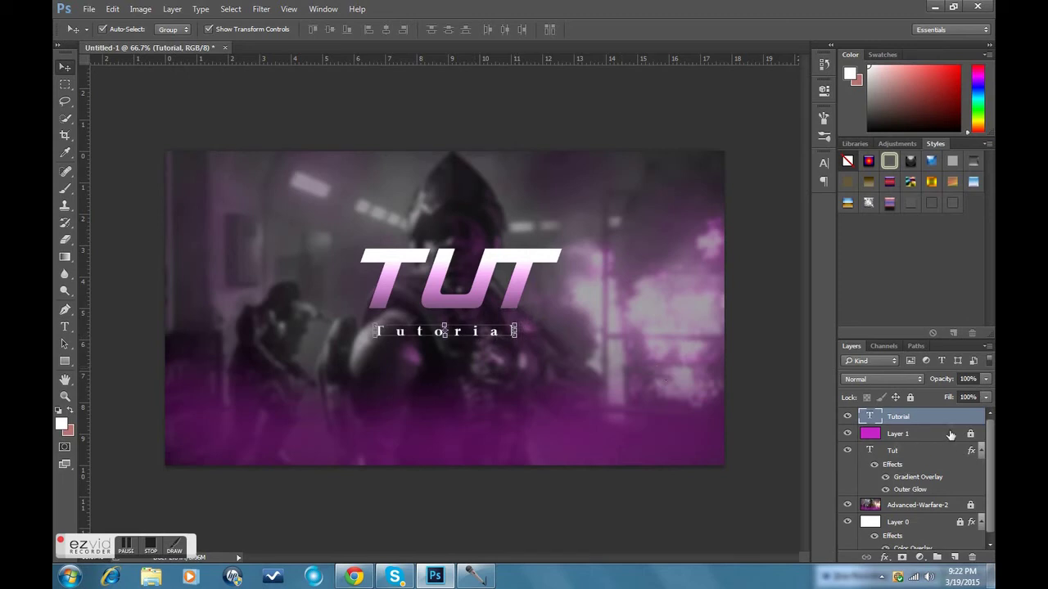
pyautogui.click(824, 162)
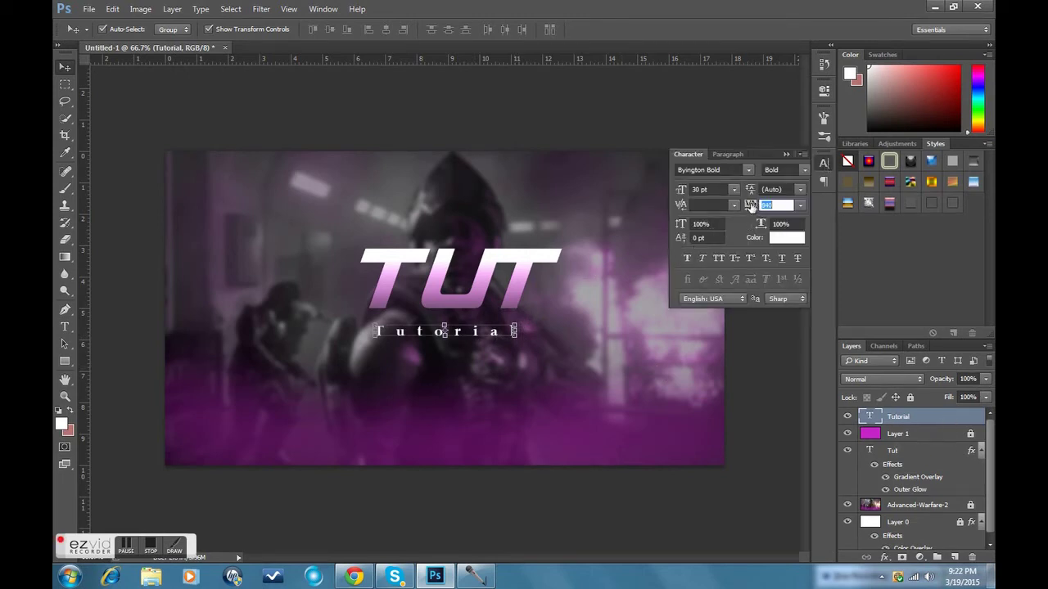
pyautogui.write('200')
pyautogui.press('Return')
pyautogui.click(824, 162)
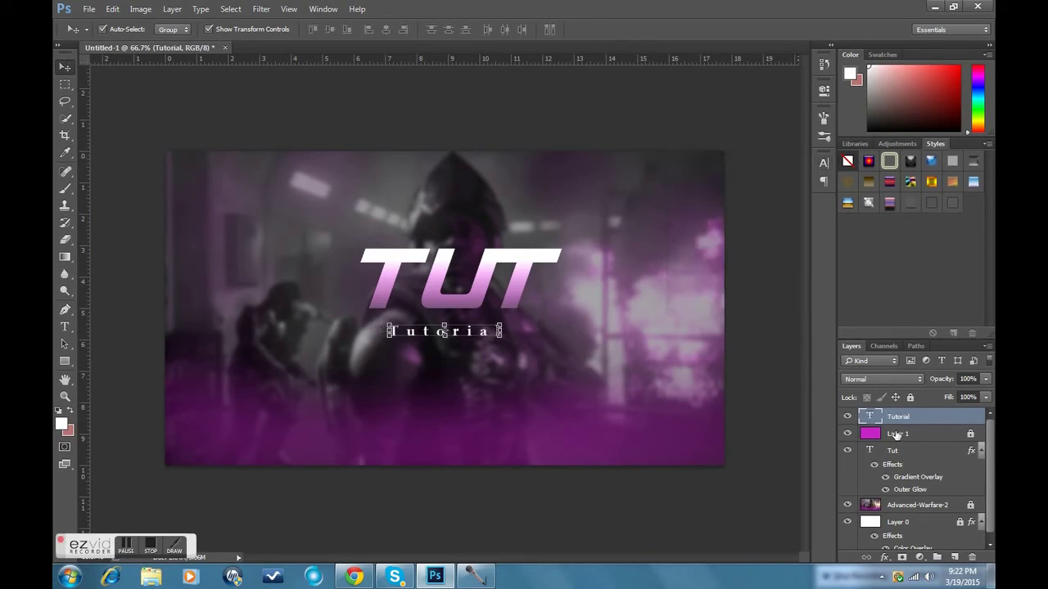
pyautogui.click(904, 438)
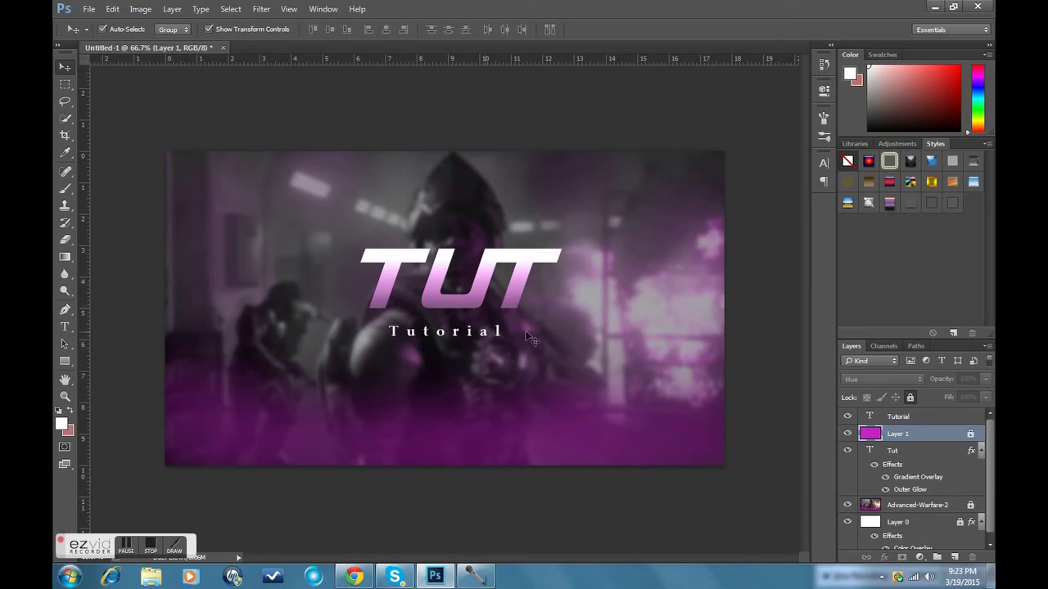
# Switch to the Chrome portfolio page, browse its sample thumbnails for subtitle styling, and return to Photoshop.
pyautogui.click(365, 578)
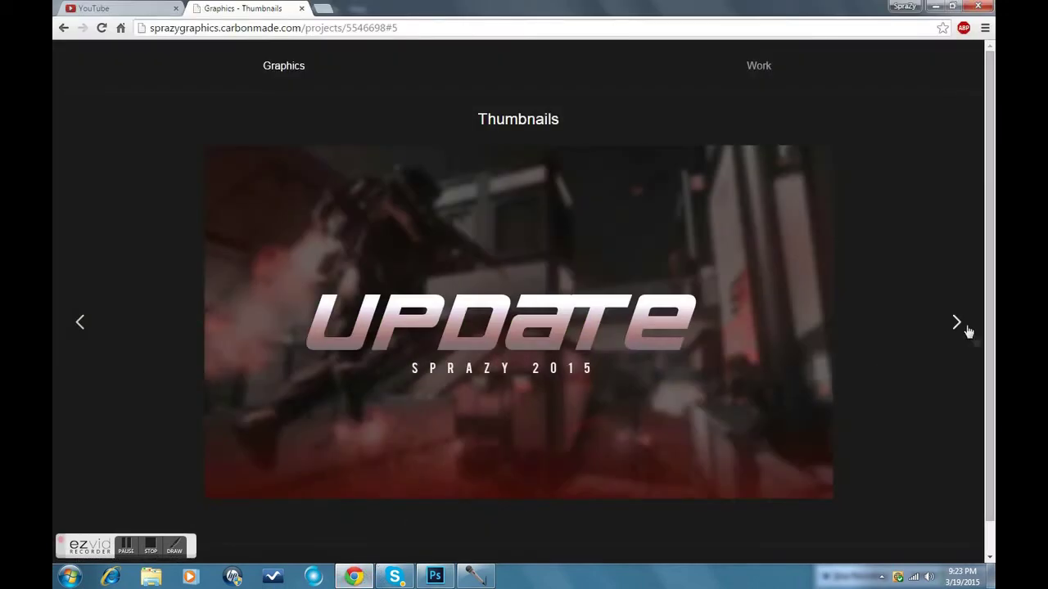
pyautogui.click(966, 331)
pyautogui.click(966, 331)
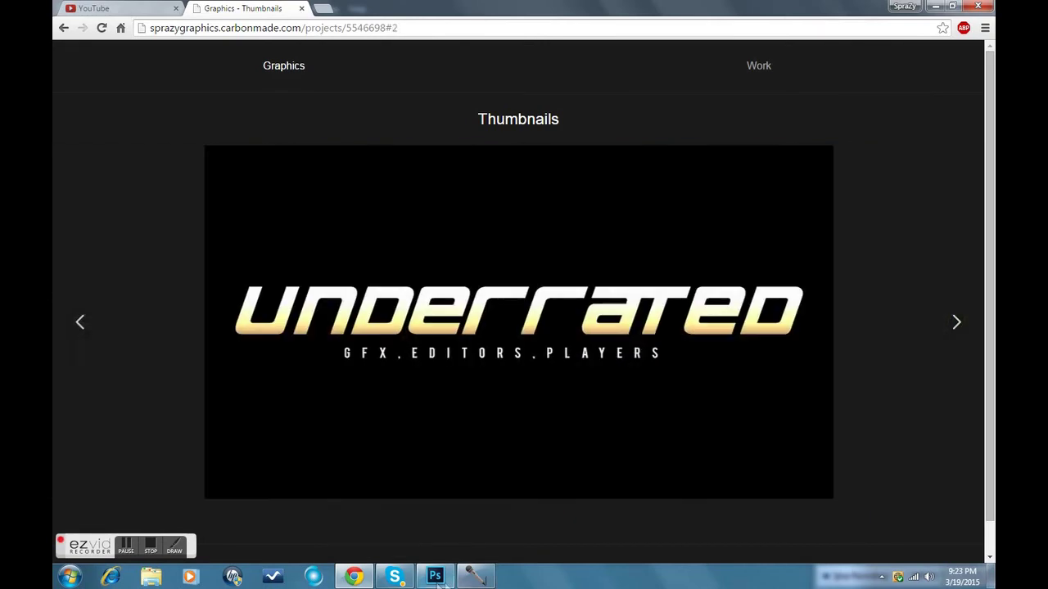
pyautogui.click(438, 579)
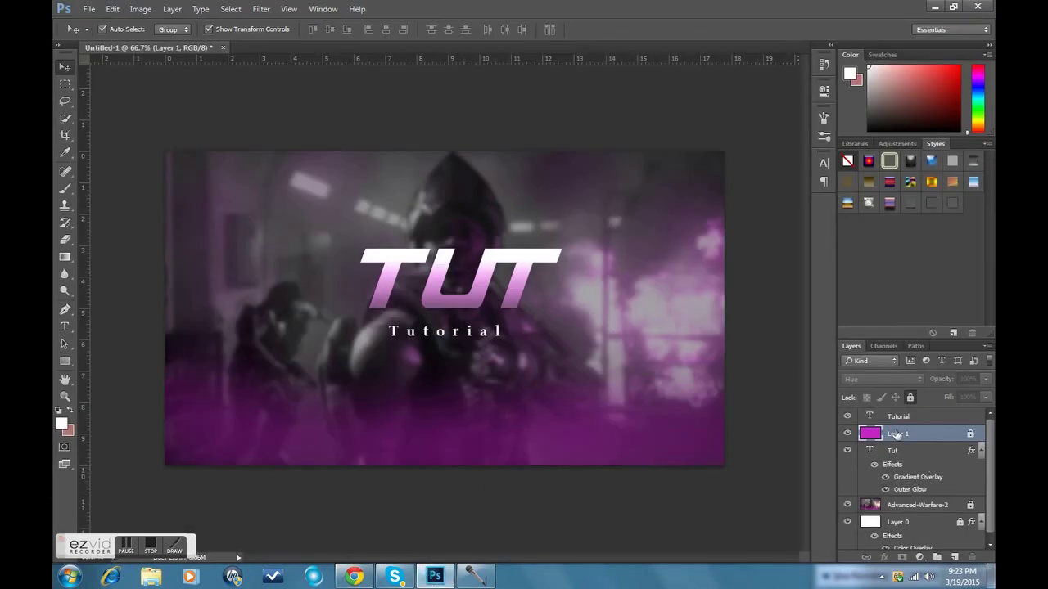
# Change the font of the Tutorial text to BLACK OPS 2 Regular and commit the edit.
pyautogui.doubleClick(870, 417)
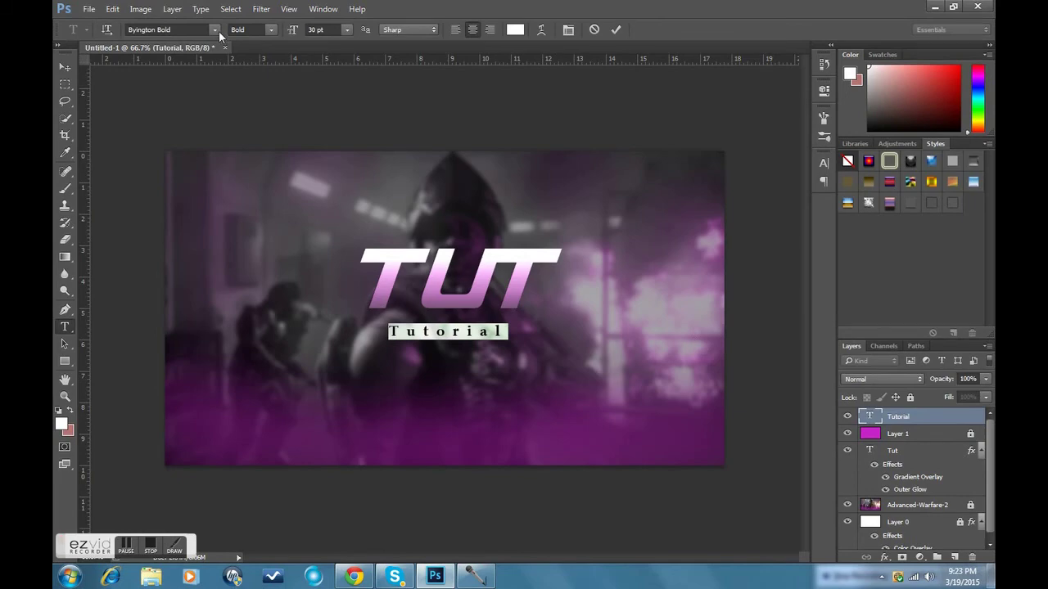
pyautogui.click(214, 31)
pyautogui.moveTo(363, 108)
pyautogui.mouseDown()
pyautogui.moveTo(357, 314)
pyautogui.moveTo(359, 106)
pyautogui.mouseUp()
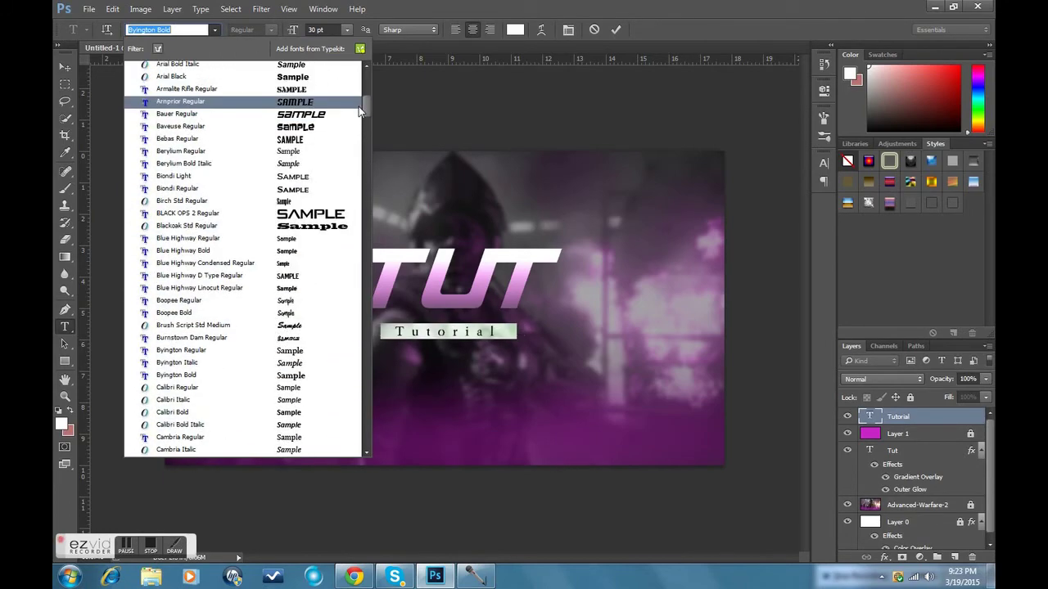
pyautogui.click(296, 216)
pyautogui.click(951, 419)
pyautogui.press('v')
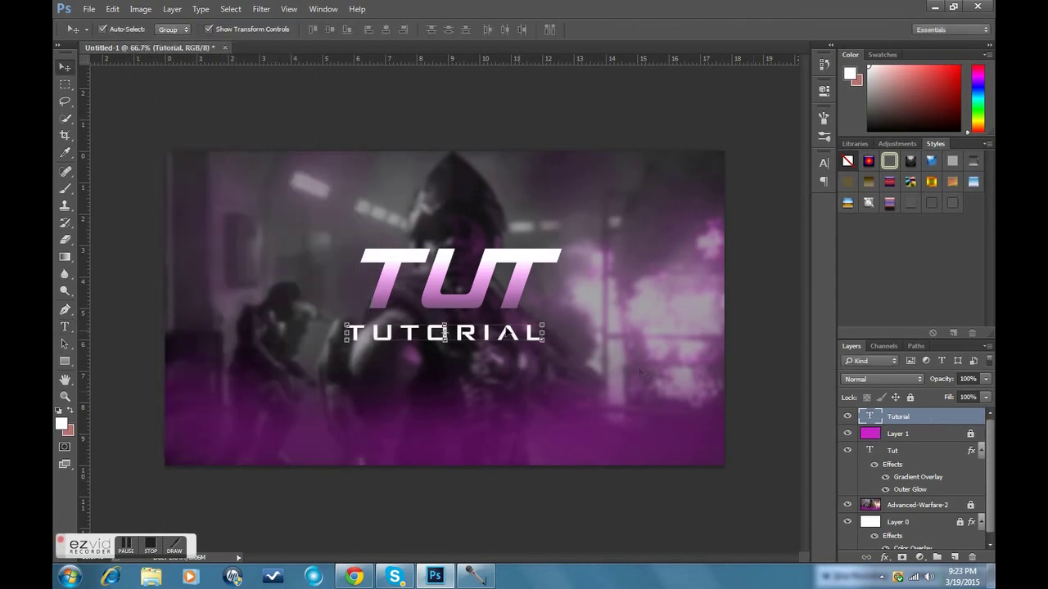
# Reduce the Tutorial text's font size until it spans roughly half the TUT title's width, and move it up closer beneath the title.
pyautogui.doubleClick(865, 418)
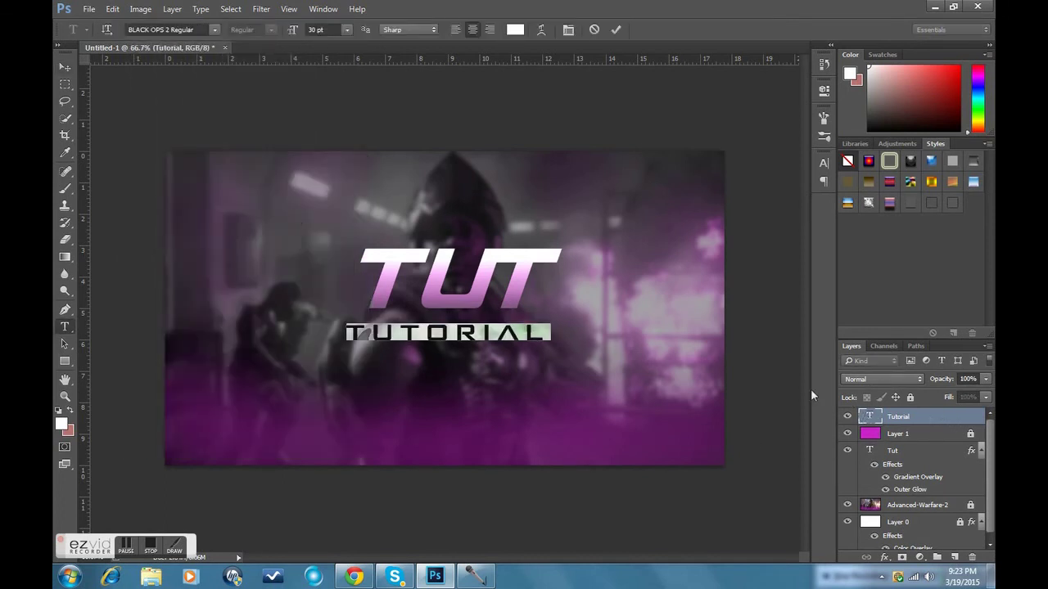
pyautogui.click(347, 29)
pyautogui.click(334, 176)
pyautogui.click(347, 30)
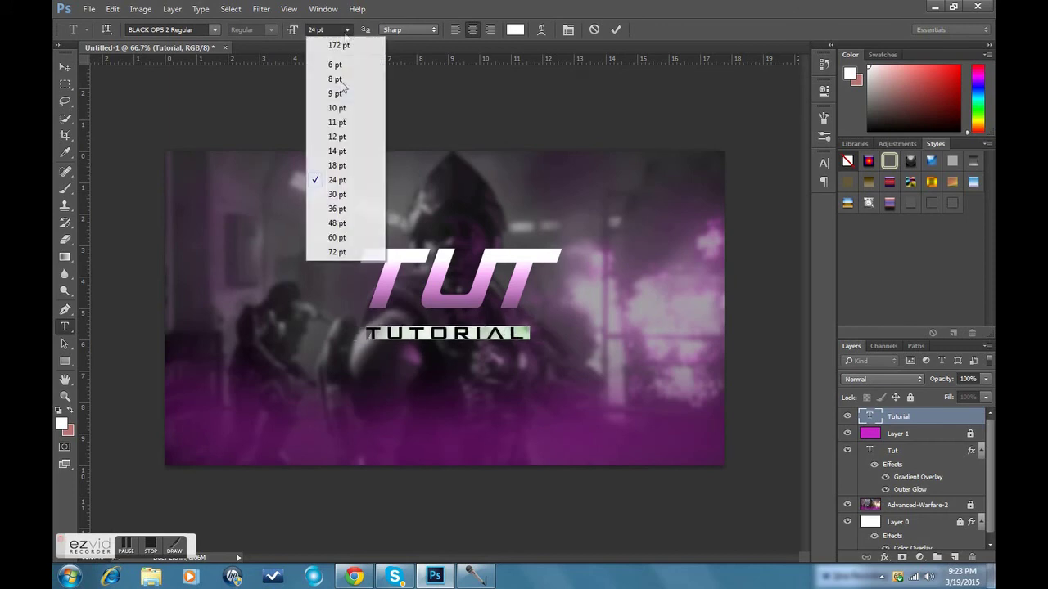
pyautogui.click(334, 163)
pyautogui.hotkey('ctrl', 'Return')
pyautogui.press('v')
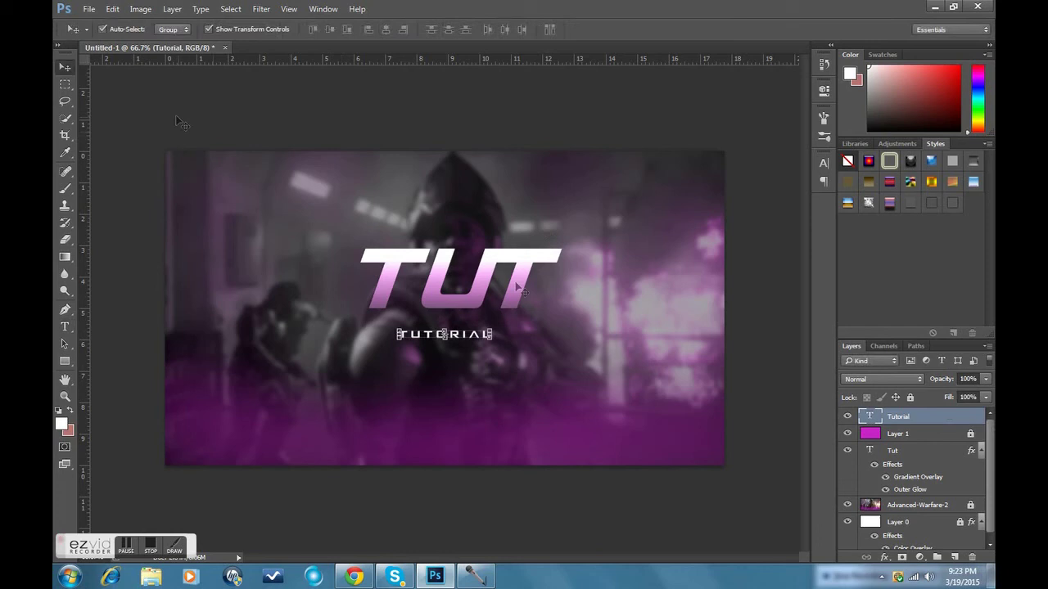
pyautogui.moveTo(483, 336); pyautogui.dragTo(484, 329)
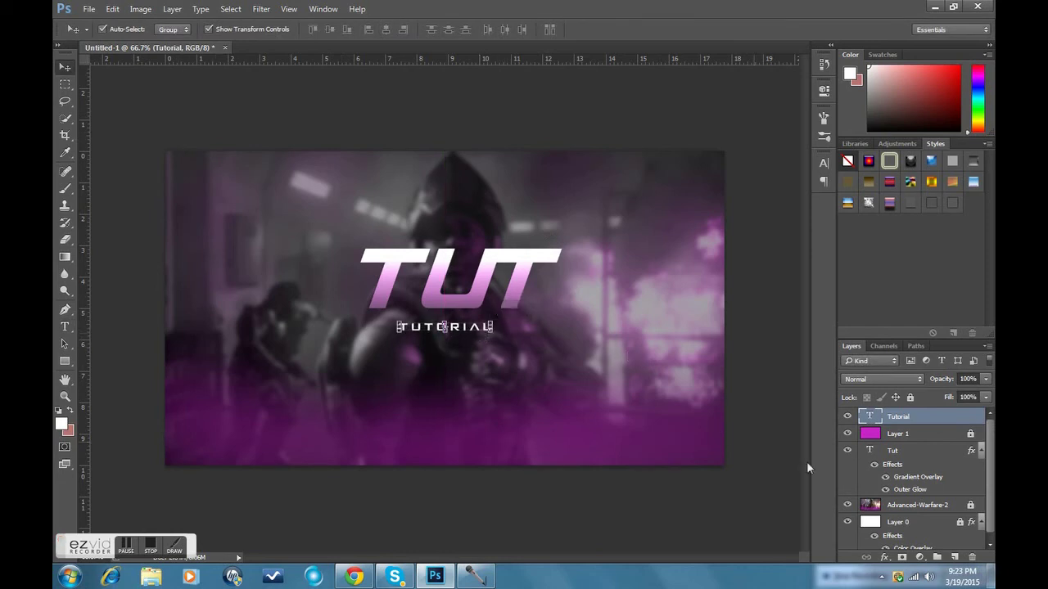
# Select the magenta Layer 1 and look through the layers beneath it.
pyautogui.click(920, 440)
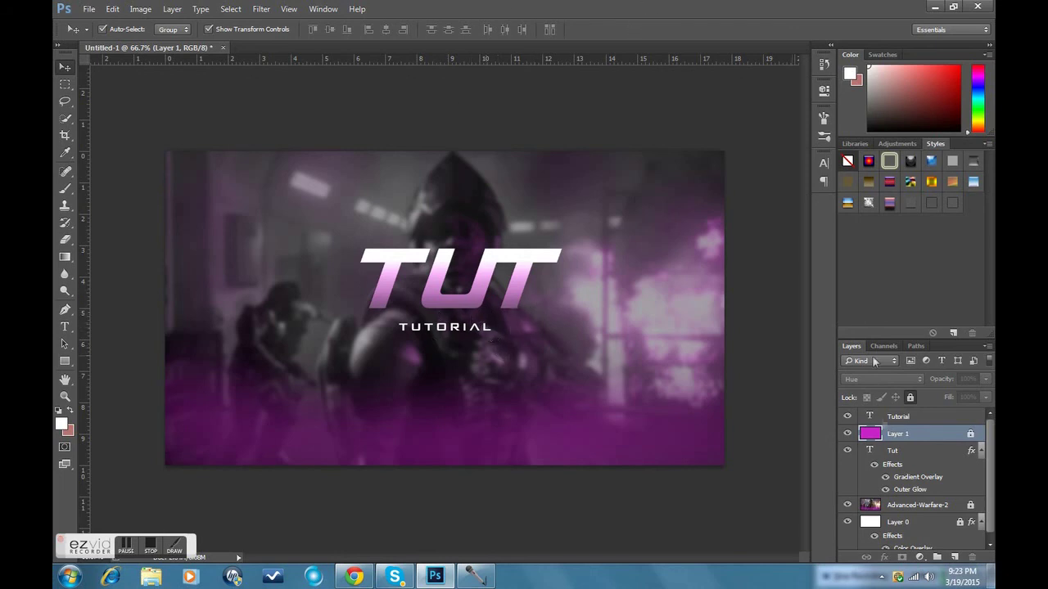
pyautogui.moveTo(991, 425); pyautogui.dragTo(988, 475)
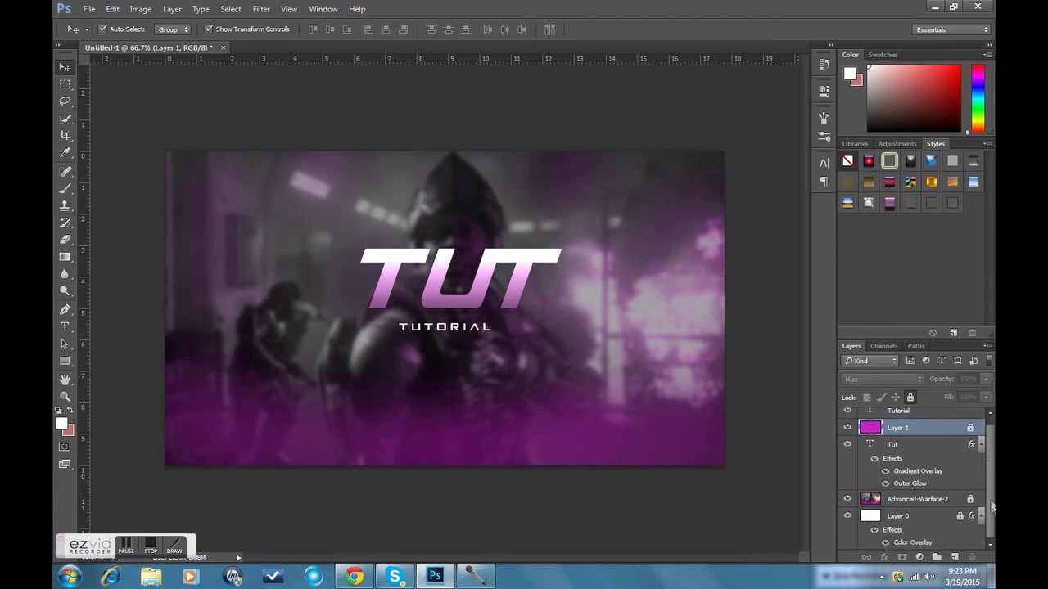